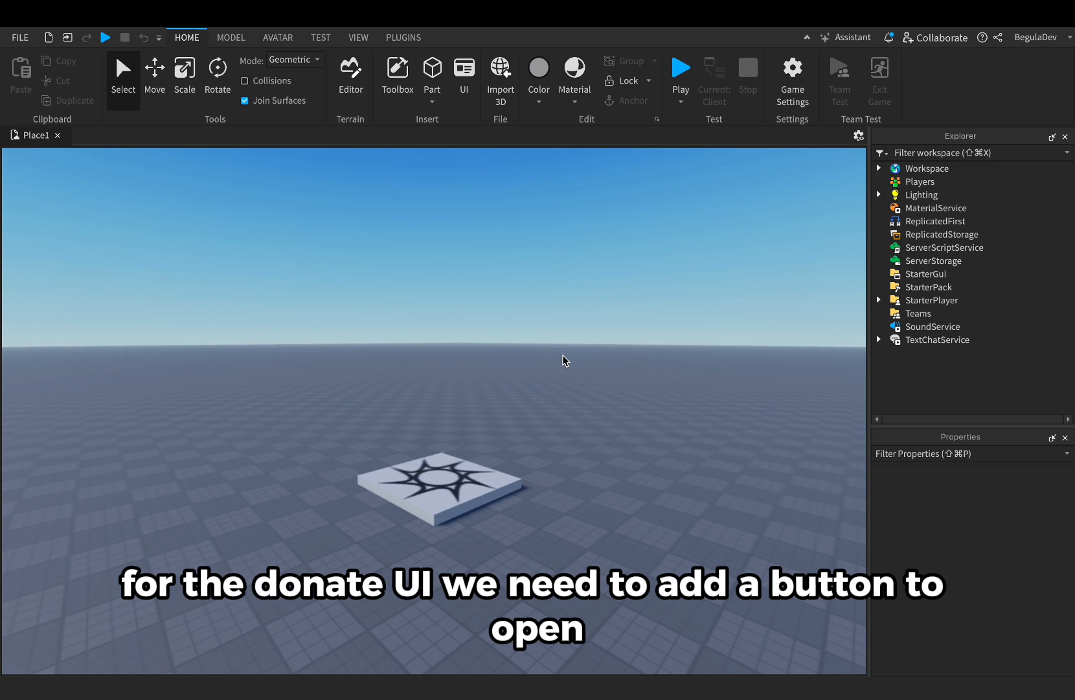
# Insert a ScreenGui into StarterGui and name it DonateUI
pyautogui.moveTo(599, 378); pyautogui.dragTo(599, 378, button='right')
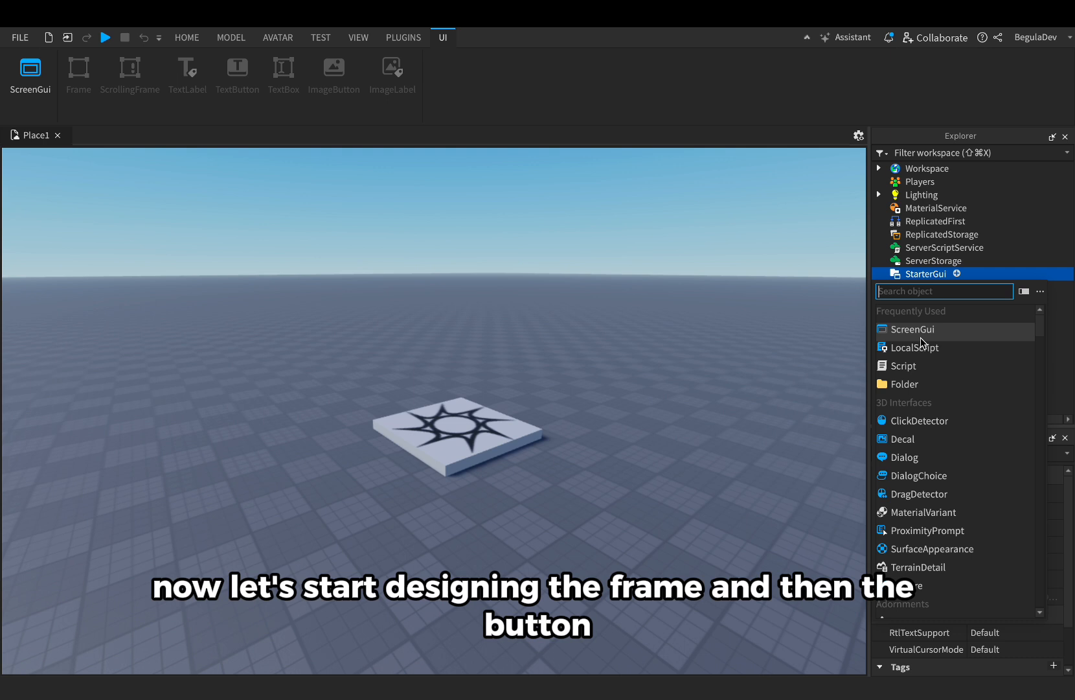
pyautogui.click(922, 331)
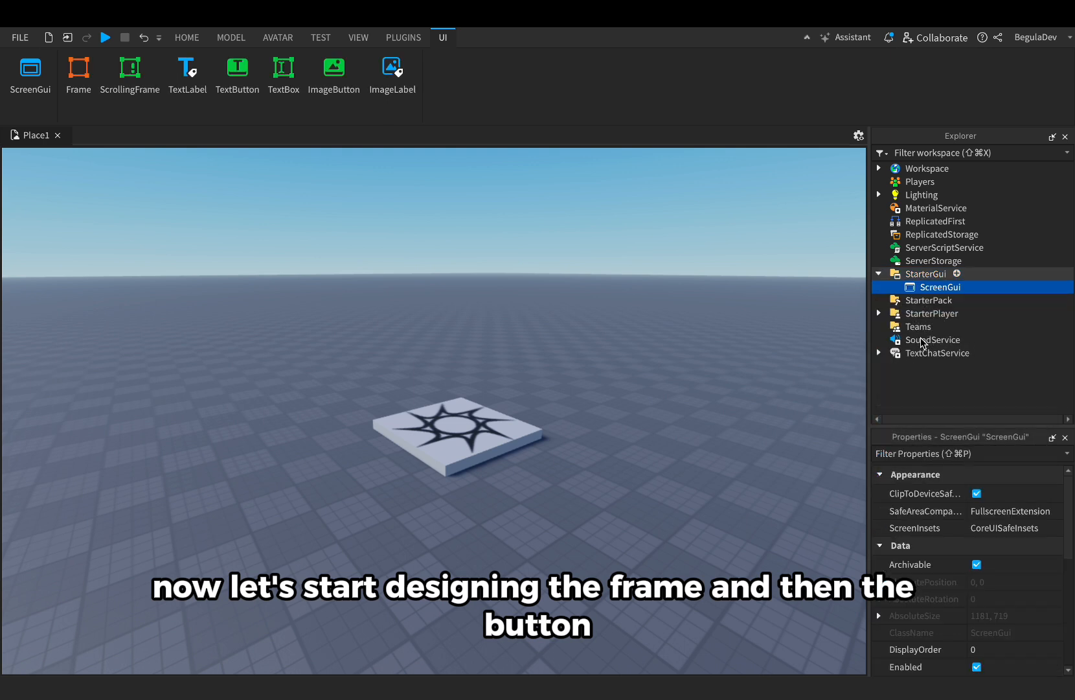
pyautogui.scroll(-1, 970, 546)
pyautogui.scroll(-3, 970, 546)
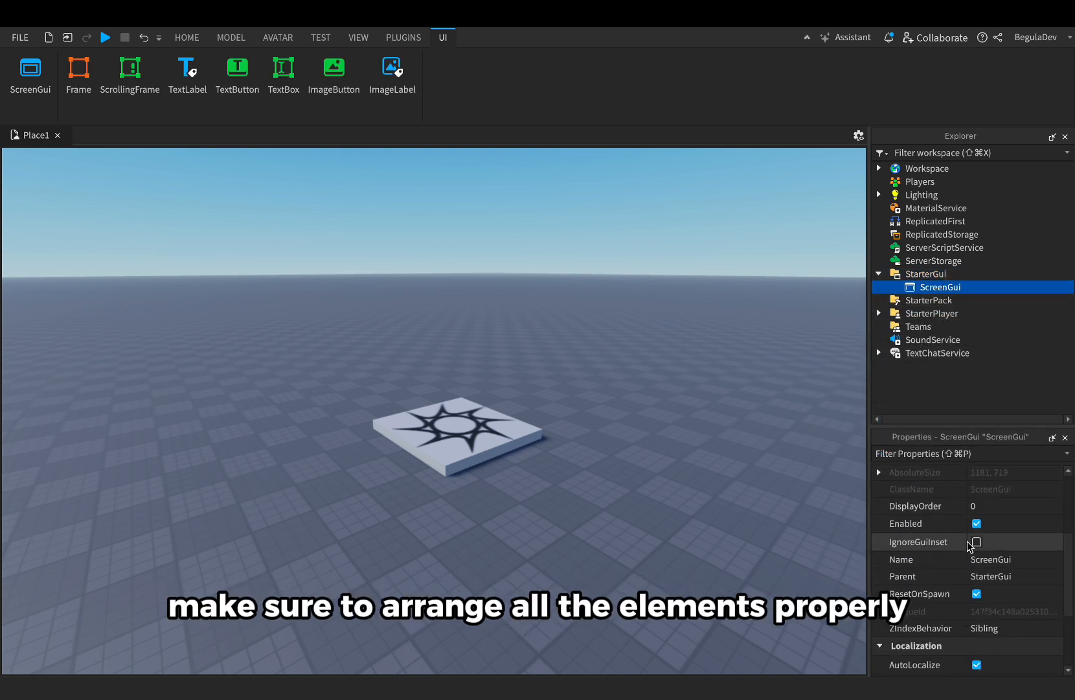
pyautogui.click(991, 557)
pyautogui.write('Do')
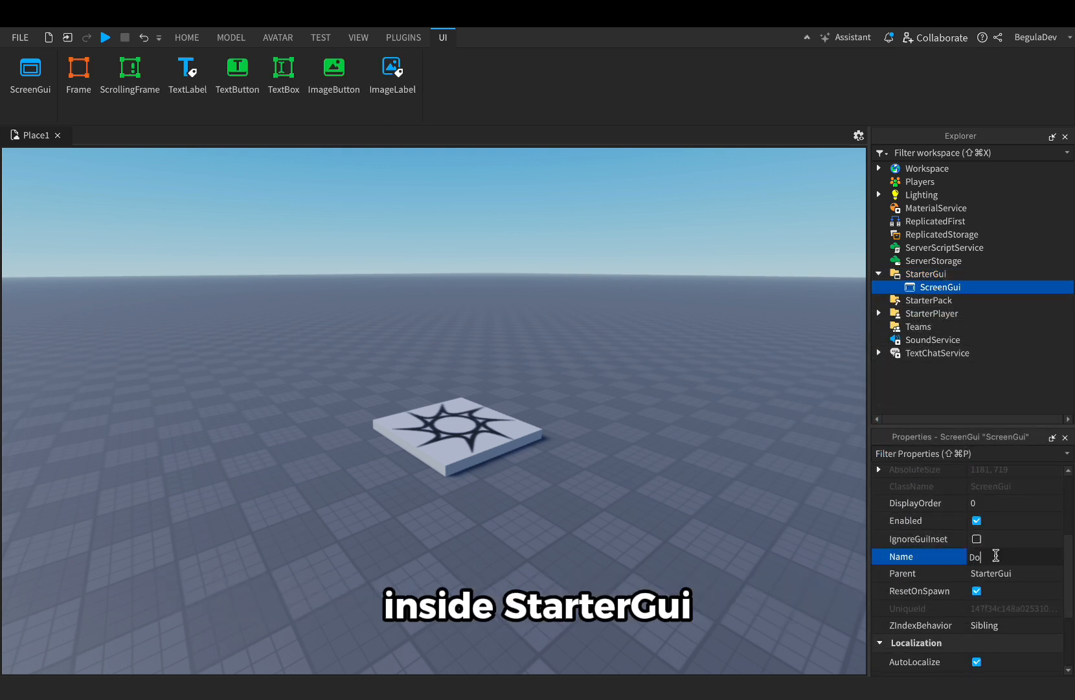
pyautogui.write('nateUI')
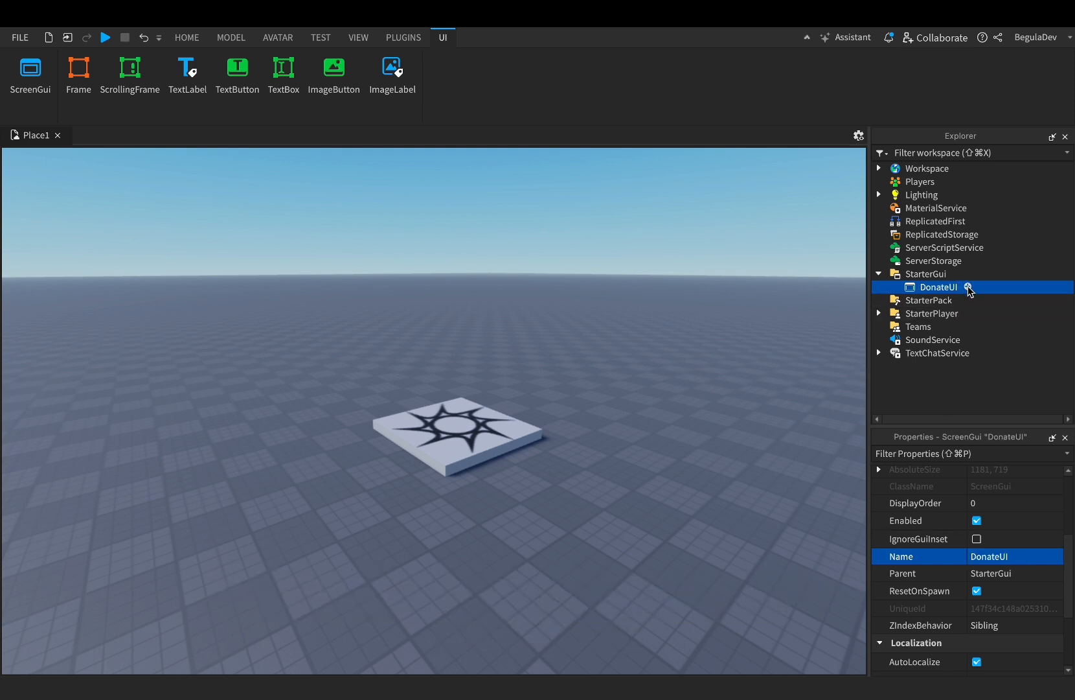
# Add a Frame inside DonateUI, enlarge it to about 596 x 376 and place it near the middle of the viewport
pyautogui.click(967, 286)
pyautogui.click(929, 349)
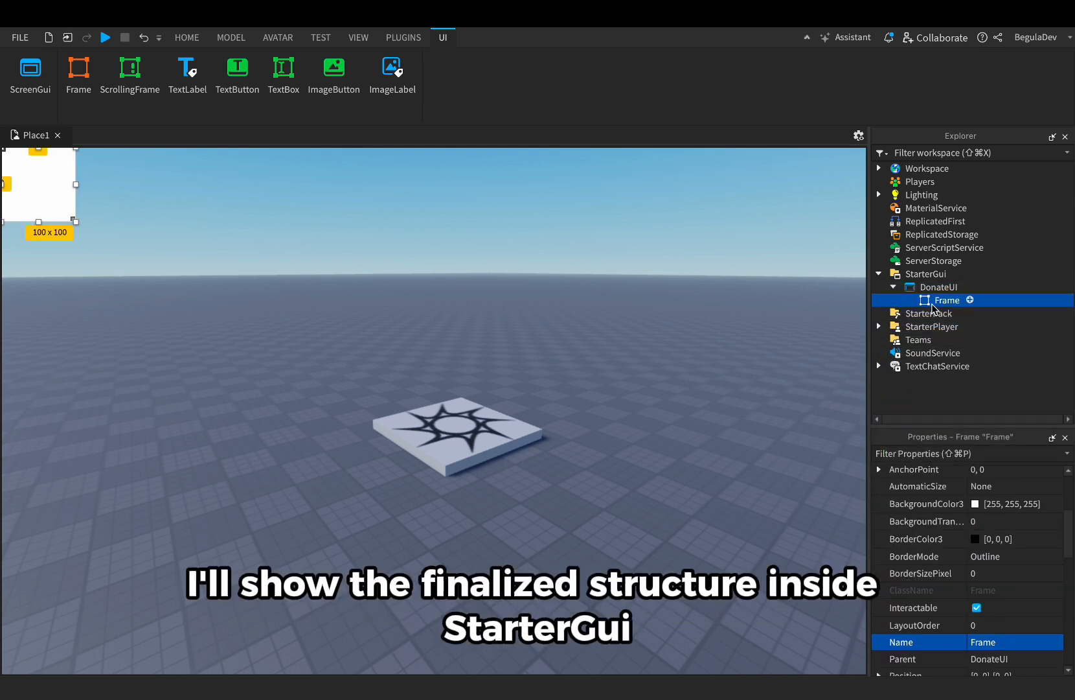
pyautogui.moveTo(49, 188); pyautogui.dragTo(443, 421)
pyautogui.moveTo(469, 380); pyautogui.dragTo(698, 241)
pyautogui.moveTo(468, 338); pyautogui.dragTo(367, 339)
pyautogui.moveTo(597, 453); pyautogui.dragTo(731, 517)
pyautogui.moveTo(521, 348); pyautogui.dragTo(444, 425)
# Rename the frame DonateFrame and set its background color to light green [115, 255, 119]
pyautogui.scroll(-3, 1009, 525)
pyautogui.click(1046, 544)
pyautogui.write('DonateFrame')
pyautogui.press('Return')
pyautogui.scroll(5, 892, 493)
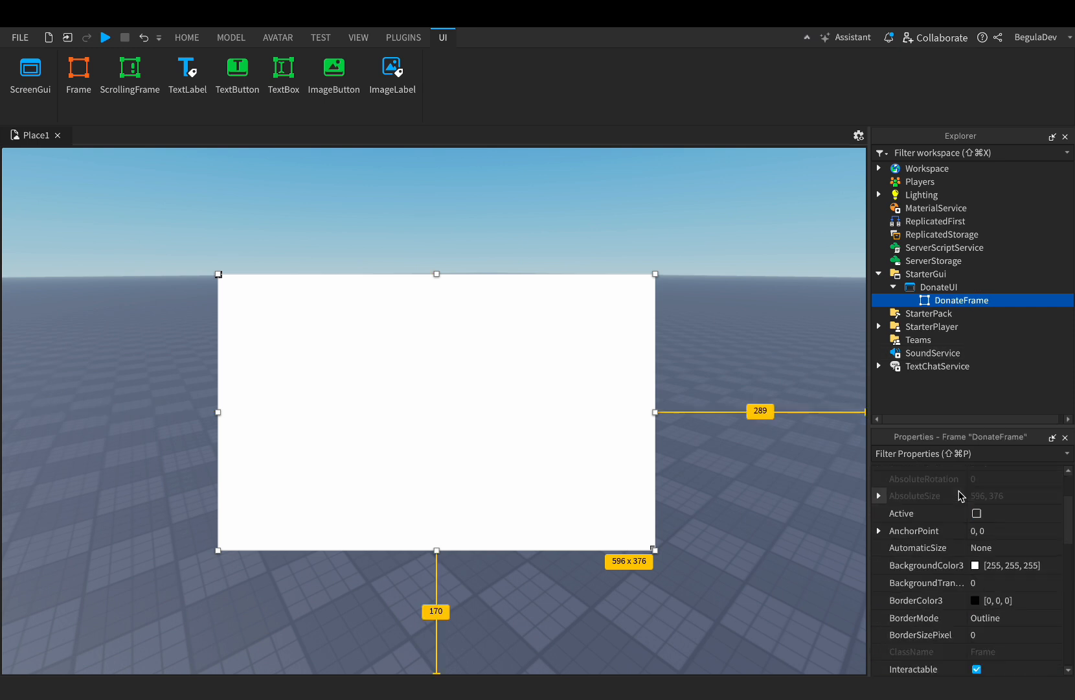
pyautogui.click(975, 564)
pyautogui.click(715, 402)
pyautogui.click(778, 594)
# Add a UICorner to DonateFrame with a corner radius of 0, 14
pyautogui.click(1000, 300)
pyautogui.write('uic')
pyautogui.click(959, 337)
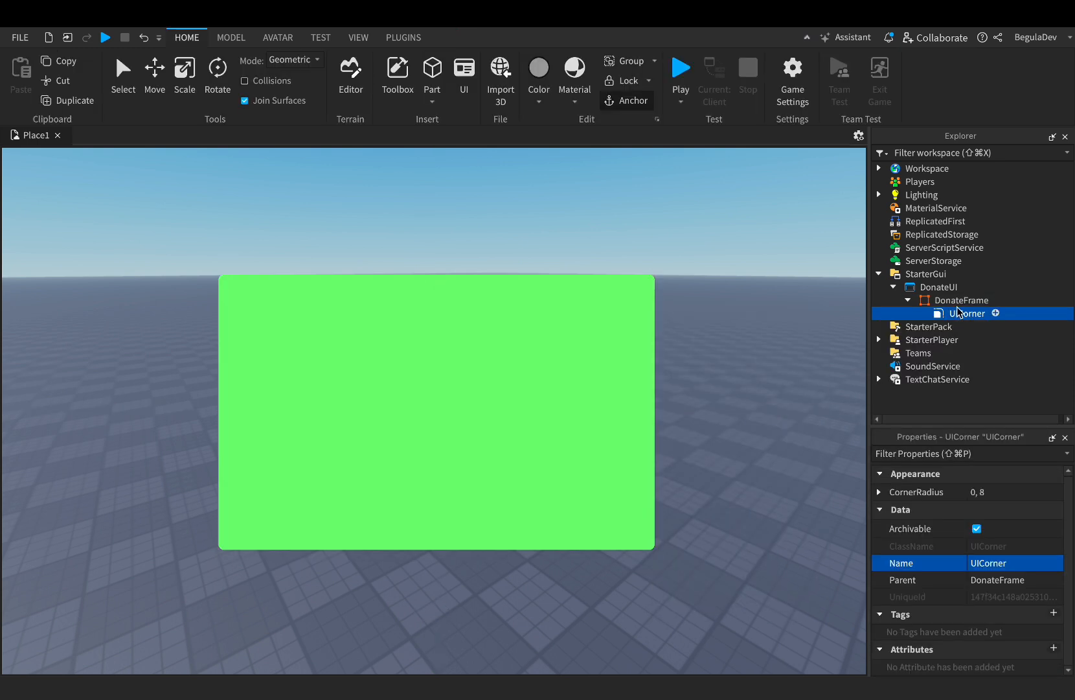
pyautogui.click(1034, 491)
pyautogui.write('0, 14')
# Add a UIStroke to DonateFrame in white [255, 255, 255] with a thickness of 5
pyautogui.click(998, 301)
pyautogui.write('uis')
pyautogui.click(909, 374)
pyautogui.click(998, 509)
pyautogui.click(991, 544)
pyautogui.write('5')
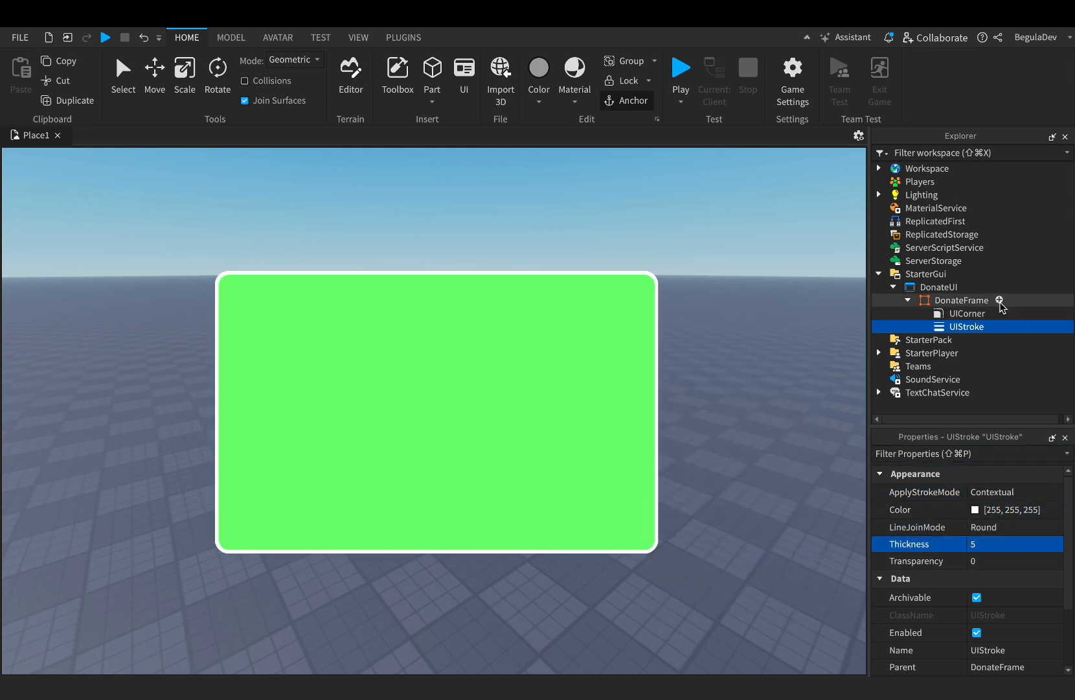
# Add a TextLabel to DonateFrame, about 314 x 82, centered over the frame's upper edge
pyautogui.click(1000, 300)
pyautogui.write('text')
pyautogui.click(913, 410)
pyautogui.moveTo(319, 293); pyautogui.dragTo(598, 336)
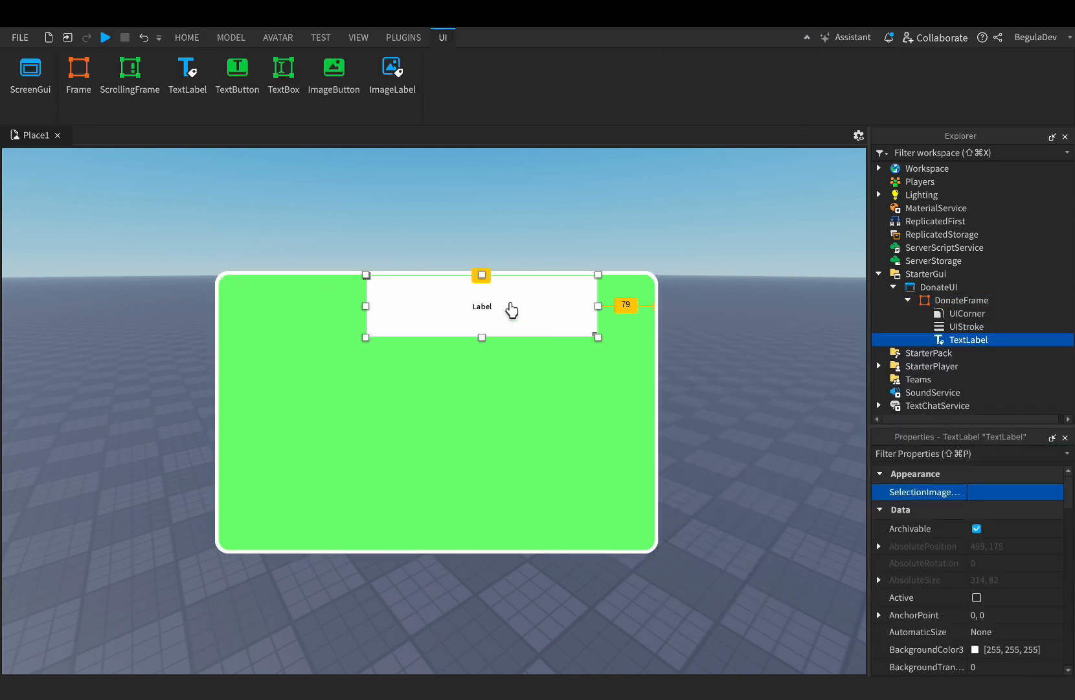
pyautogui.moveTo(513, 312); pyautogui.dragTo(467, 283)
# Copy DonateFrame's background color onto the TextLabel
pyautogui.click(950, 304)
pyautogui.click(1018, 649)
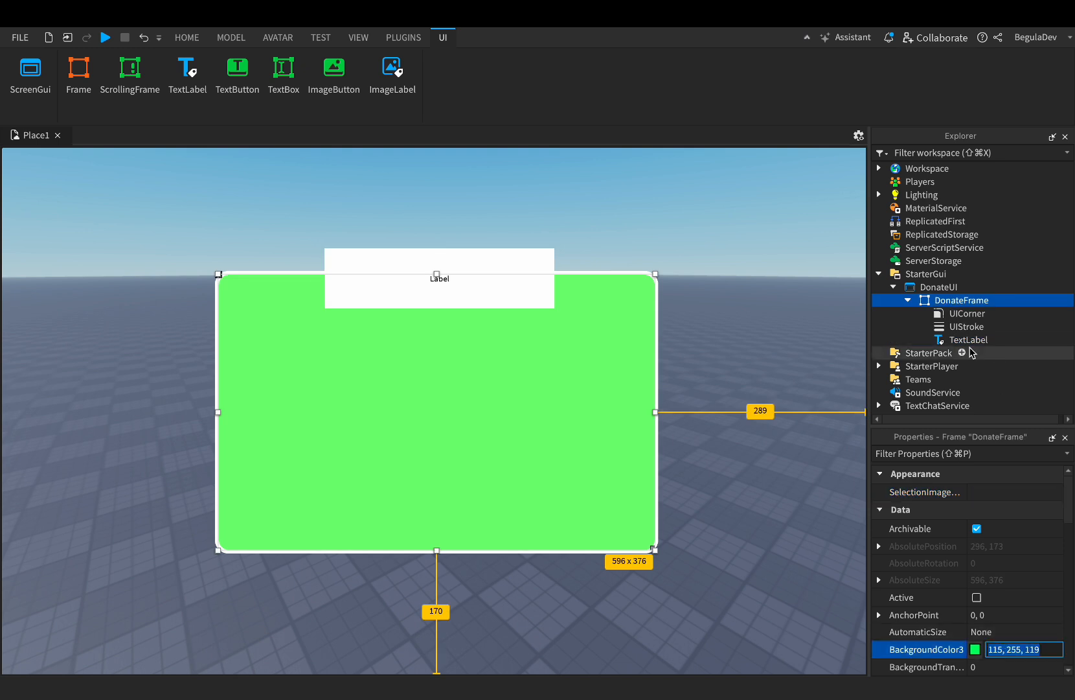
pyautogui.click(968, 341)
pyautogui.click(1024, 649)
pyautogui.press('super+v')
# Duplicate DonateFrame's UICorner and UIStroke into the TextLabel and set the copied stroke's ApplyStrokeMode to Border
pyautogui.click(965, 314)
pyautogui.keyDown('shift'); pyautogui.click(965, 325); pyautogui.keyUp('shift')
pyautogui.moveTo(962, 366); pyautogui.dragTo(963, 341)
pyautogui.click(961, 368)
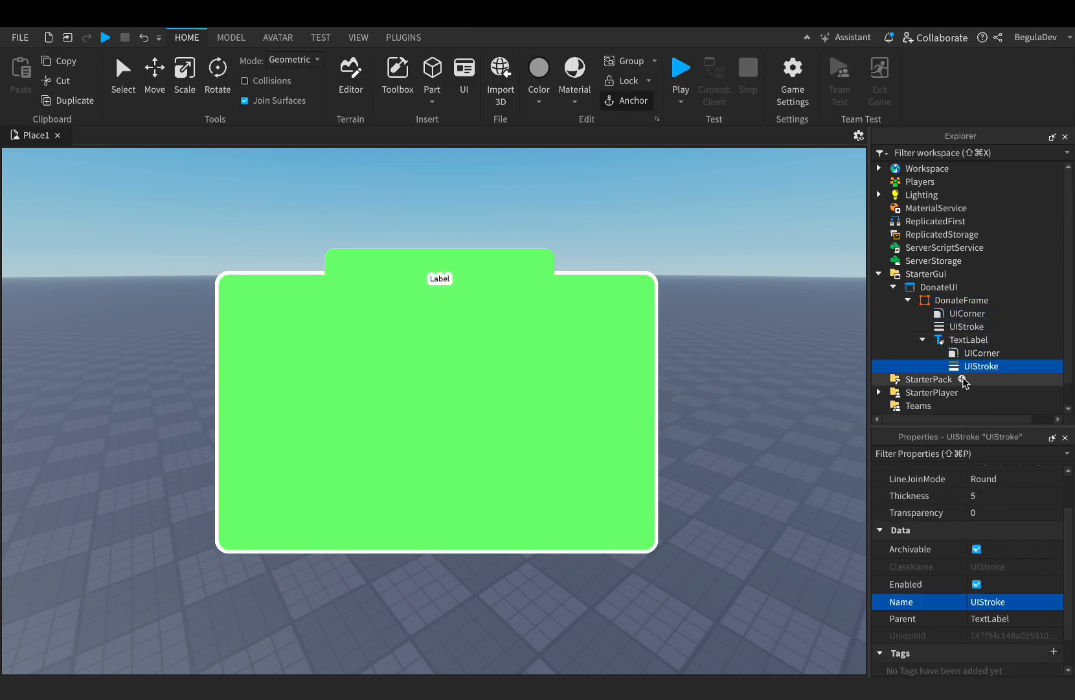
pyautogui.scroll(3, 979, 505)
pyautogui.click(998, 493)
pyautogui.click(999, 507)
# Set the TextLabel's text to DONATE and its text color to white [255, 255, 255]
pyautogui.click(966, 340)
pyautogui.scroll(-10, 960, 577)
pyautogui.scroll(-5, 960, 579)
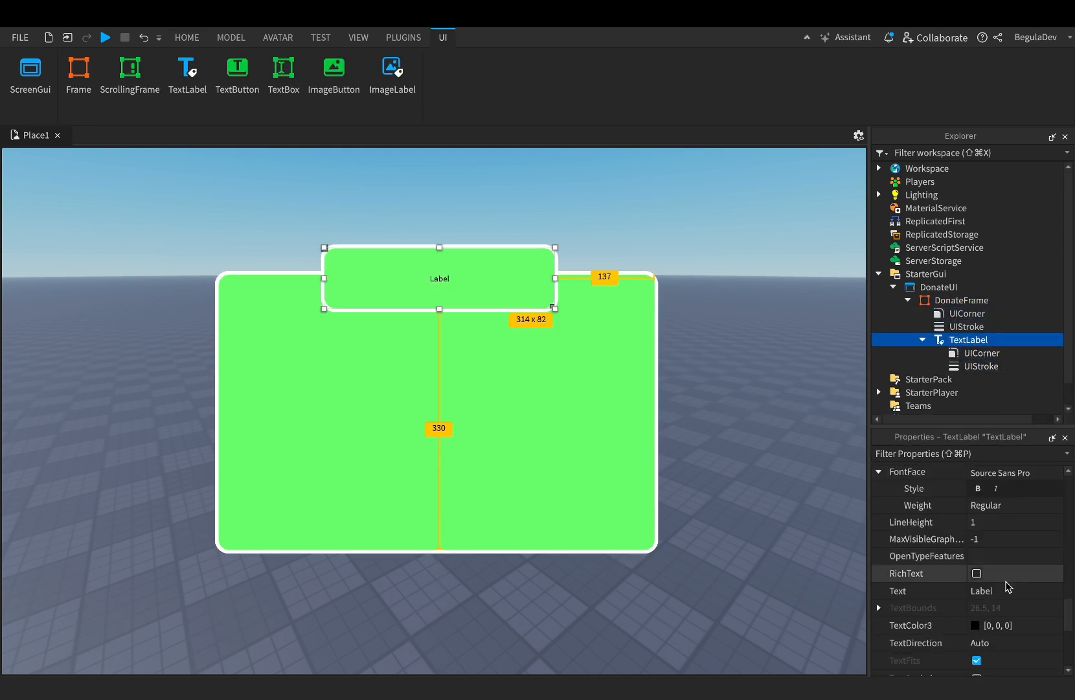
pyautogui.click(1004, 592)
pyautogui.write('D')
pyautogui.click(975, 625)
pyautogui.click(666, 531)
pyautogui.click(790, 590)
# Enable TextScaled on the TextLabel and change its font to a bold rounded typeface
pyautogui.scroll(-3, 977, 588)
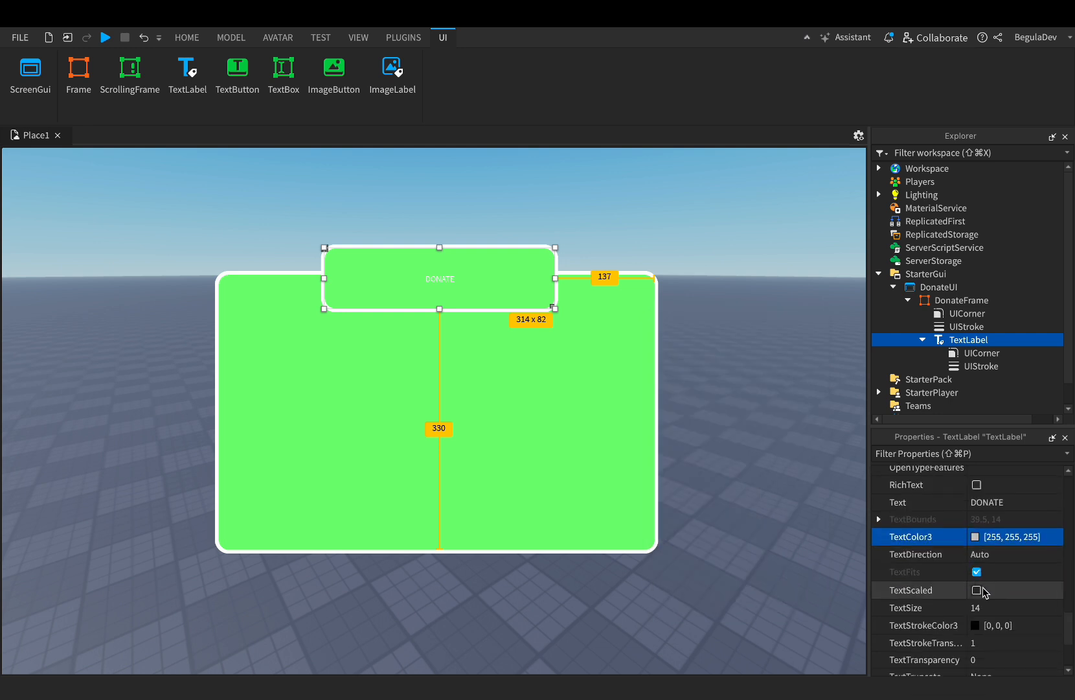
pyautogui.click(977, 589)
pyautogui.scroll(5, 991, 551)
pyautogui.click(1000, 534)
pyautogui.click(999, 372)
# Add a second UIStroke to the TextLabel with a thickness of 4 to outline the text in black
pyautogui.click(1010, 340)
pyautogui.write('uis')
pyautogui.click(913, 377)
pyautogui.click(1001, 545)
pyautogui.write('4')
pyautogui.press('Return')
pyautogui.click(923, 340)
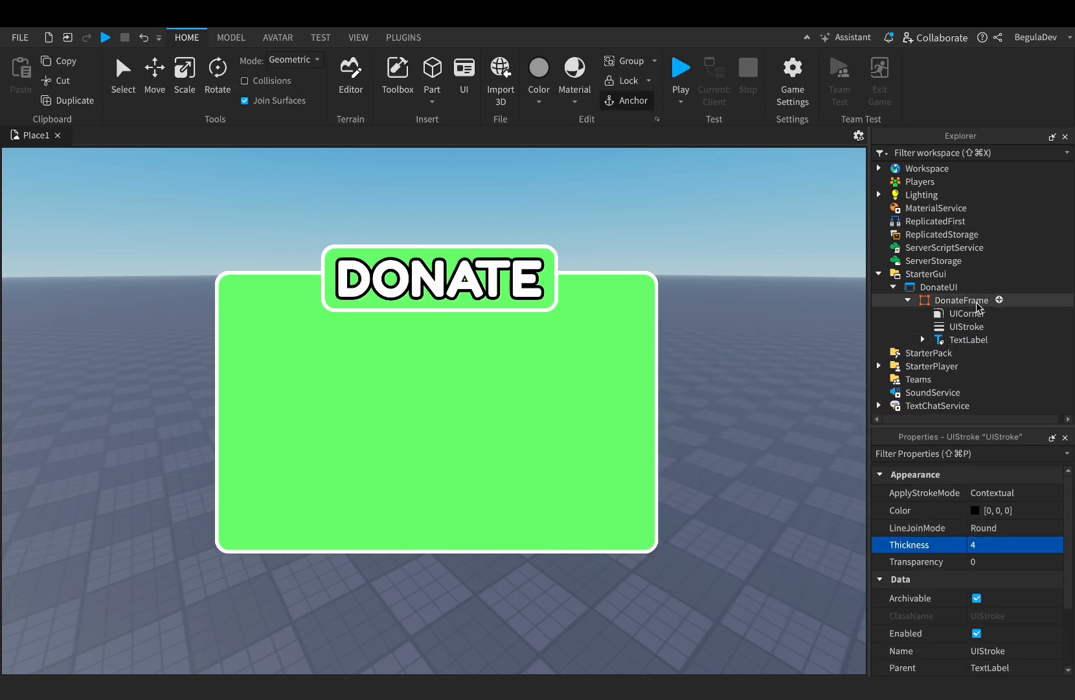
# Add a TextButton directly under DonateUI, about 193 x 76, placed to the left of the donate frame
pyautogui.click(998, 300)
pyautogui.click(943, 288)
pyautogui.click(968, 287)
pyautogui.click(913, 393)
pyautogui.moveTo(134, 175); pyautogui.dragTo(143, 421)
pyautogui.moveTo(168, 430)
pyautogui.mouseDown()
pyautogui.moveTo(173, 457)
pyautogui.moveTo(162, 450)
pyautogui.mouseUp()
# Set the TextButton's background color to the frame's green [115, 255, 119]
pyautogui.scroll(-3, 1022, 587)
pyautogui.click(1024, 604)
pyautogui.press('super+v')
pyautogui.press('Return')
# Duplicate DonateFrame's UICorner and UIStroke and move the copies into the TextButton
pyautogui.click(962, 314)
pyautogui.keyDown('shift'); pyautogui.click(960, 327); pyautogui.keyUp('shift')
pyautogui.press('super+d')
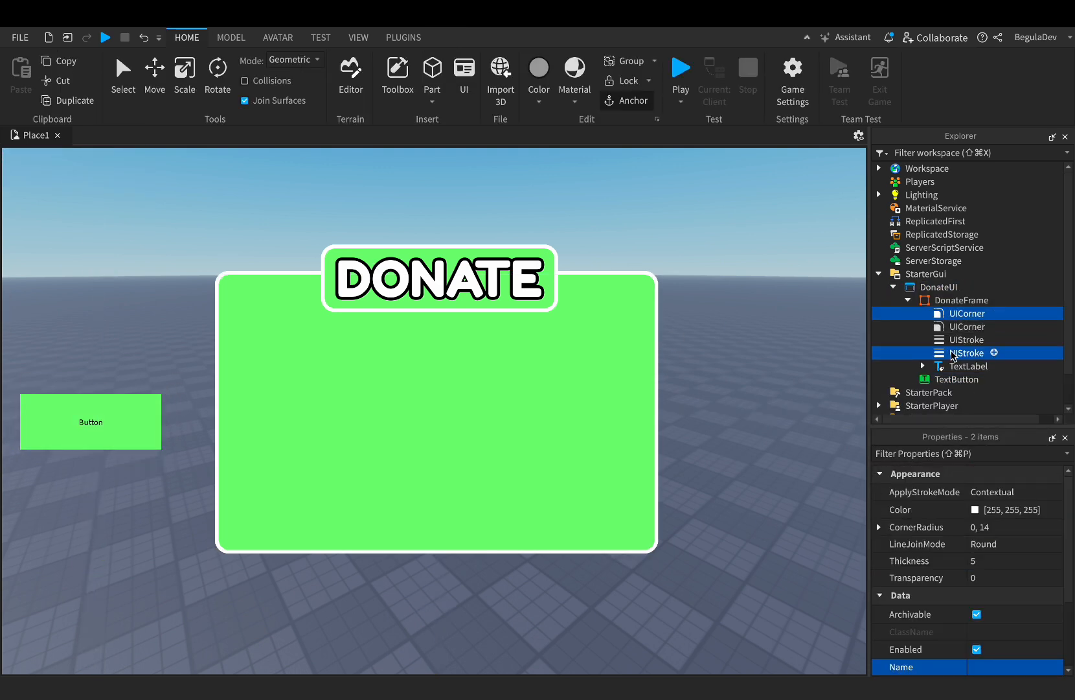
pyautogui.moveTo(955, 354); pyautogui.dragTo(955, 378)
pyautogui.scroll(-1, 955, 363)
# Set the TextButton's stroke to Border mode and its corner radius to 0, 12
pyautogui.click(960, 359)
pyautogui.click(985, 493)
pyautogui.click(985, 506)
pyautogui.click(965, 346)
pyautogui.click(1005, 490)
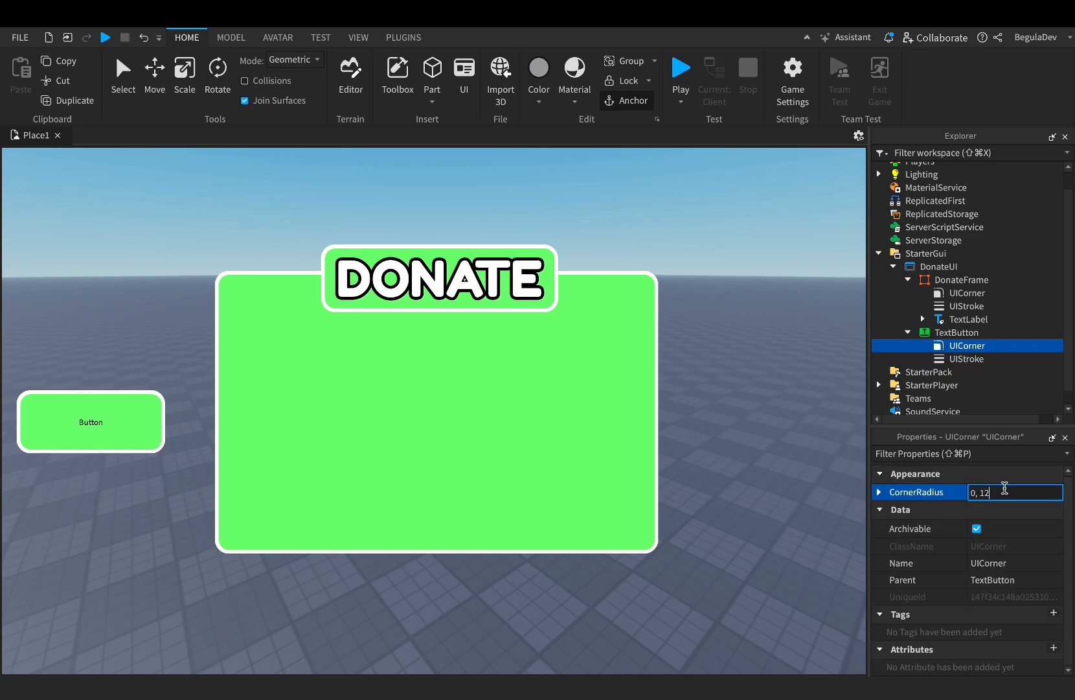
# Duplicate the TextButton's UIStroke, color the copy black [0, 0, 0] and set its ApplyStrokeMode to Contextual
pyautogui.click(958, 357)
pyautogui.press('super+d')
pyautogui.click(977, 510)
pyautogui.click(805, 531)
pyautogui.click(799, 593)
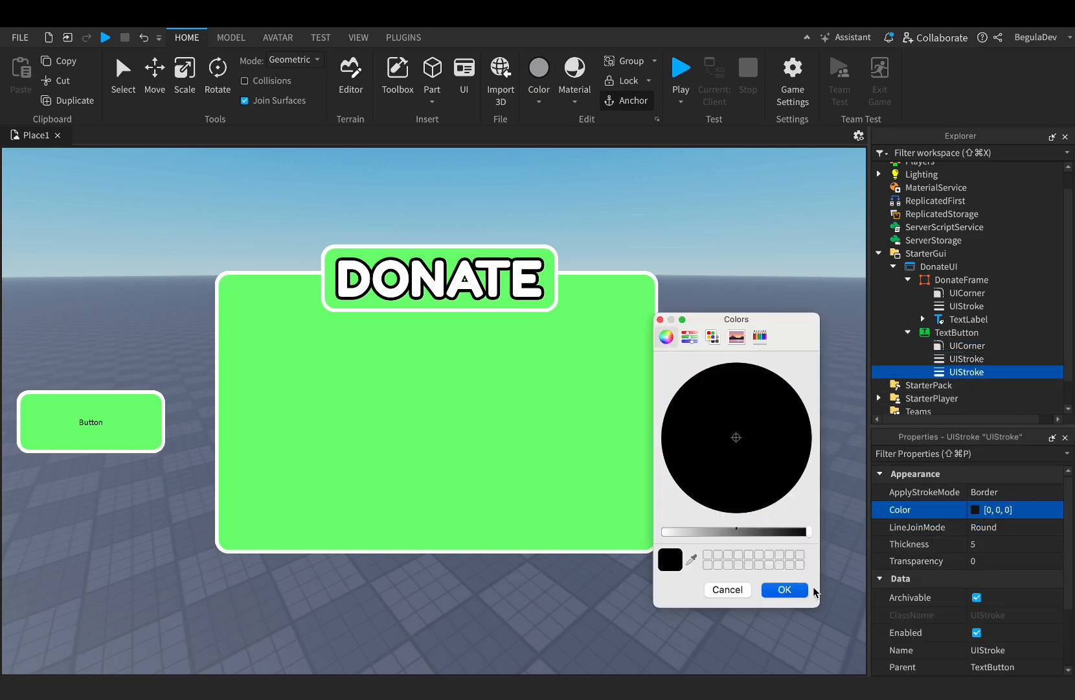
pyautogui.click(998, 493)
pyautogui.click(992, 507)
# Style the TextButton's text as scaled white DONATE with a black text stroke thickness of 3
pyautogui.click(957, 332)
pyautogui.scroll(-10, 960, 596)
pyautogui.click(997, 553)
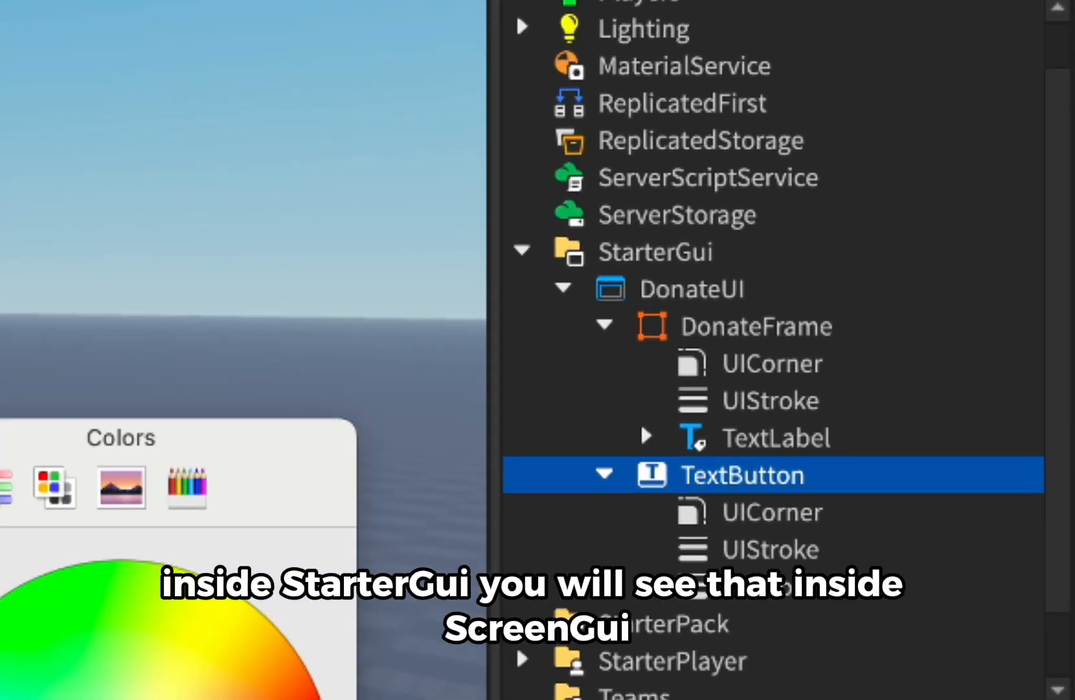
pyautogui.click(735, 588)
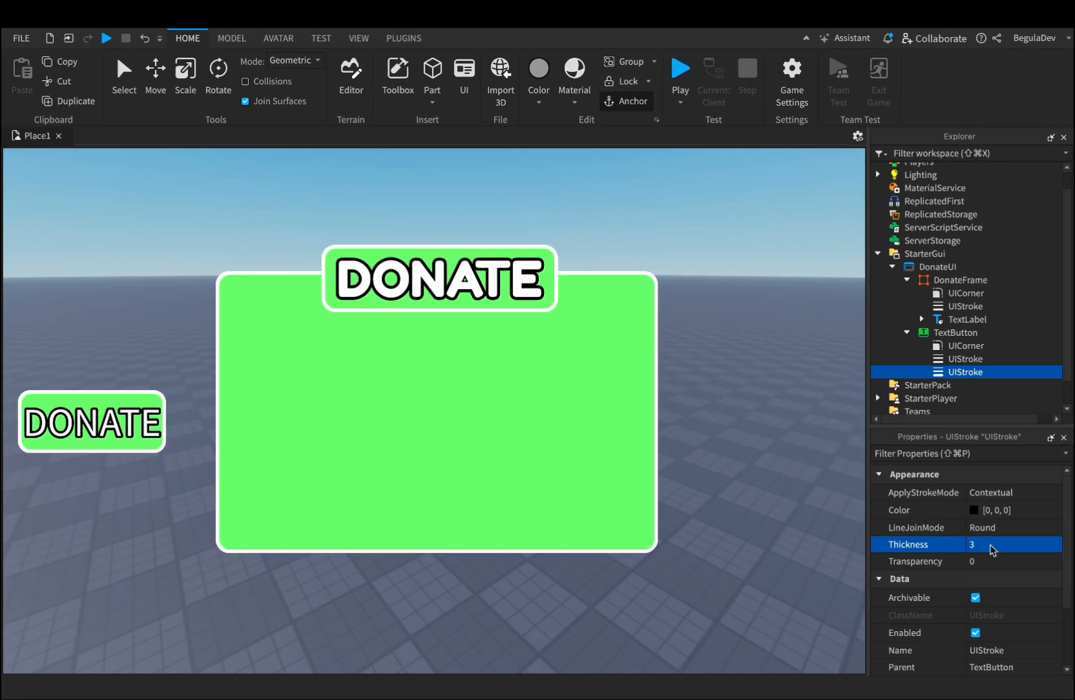
# Change the TextButton's font to the same bold rounded typeface as the DONATE title
pyautogui.click(869, 389)
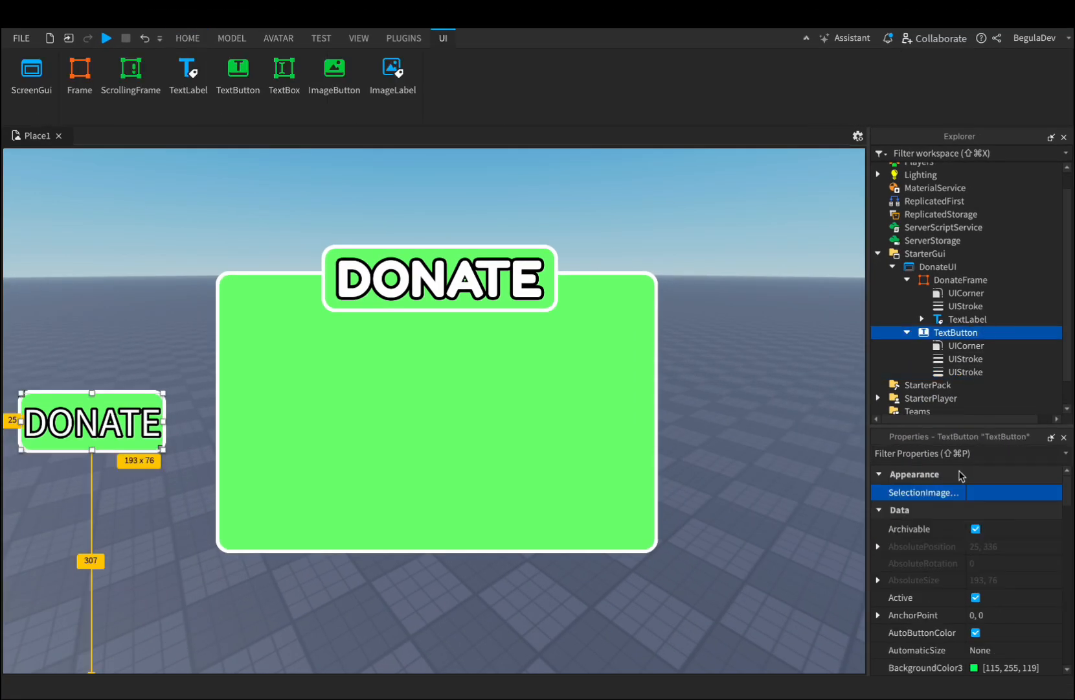
pyautogui.scroll(3, 976, 604)
pyautogui.click(1004, 540)
pyautogui.click(1002, 390)
pyautogui.click(994, 539)
pyautogui.click(998, 380)
pyautogui.click(819, 441)
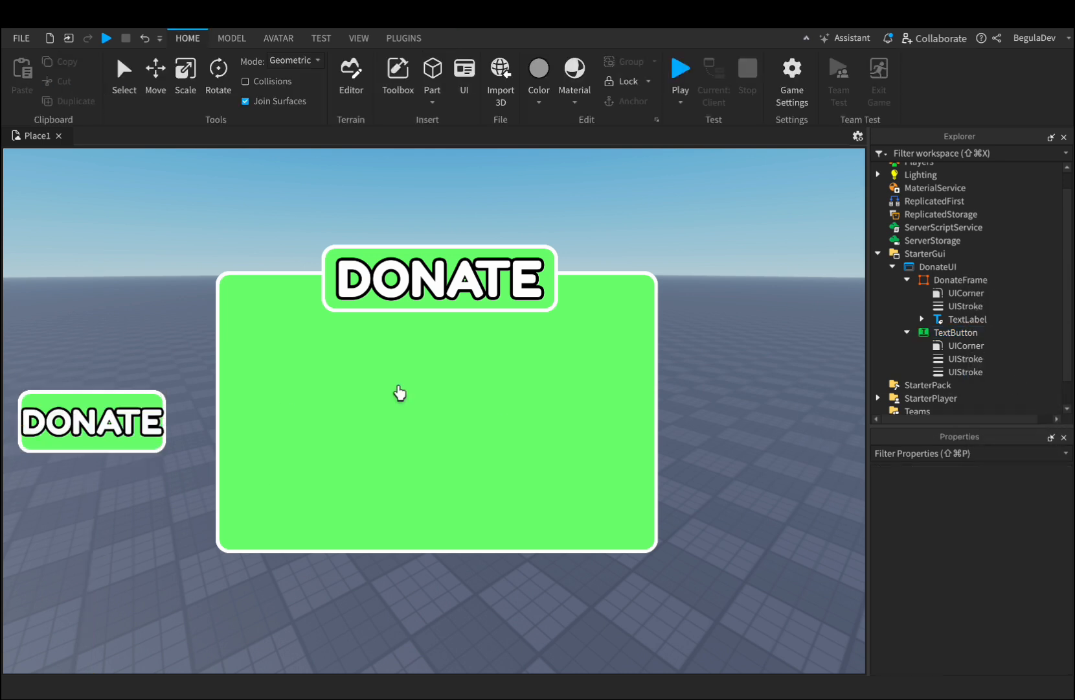
# Add a LocalScript inside the TextButton and delete its default code
pyautogui.click(937, 334)
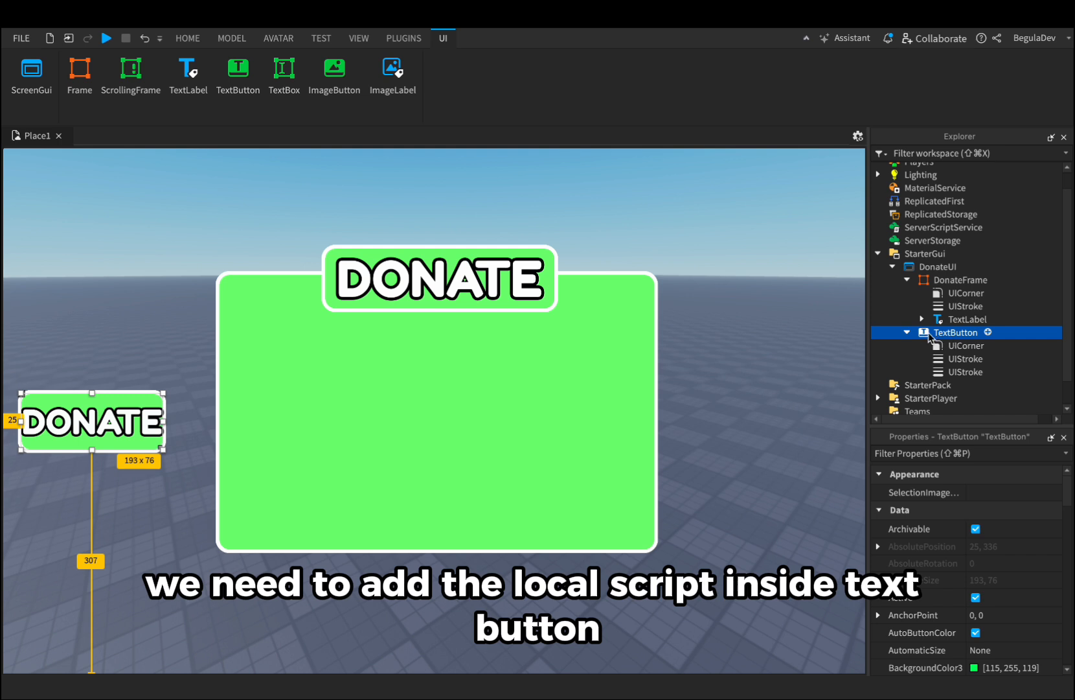
pyautogui.click(989, 332)
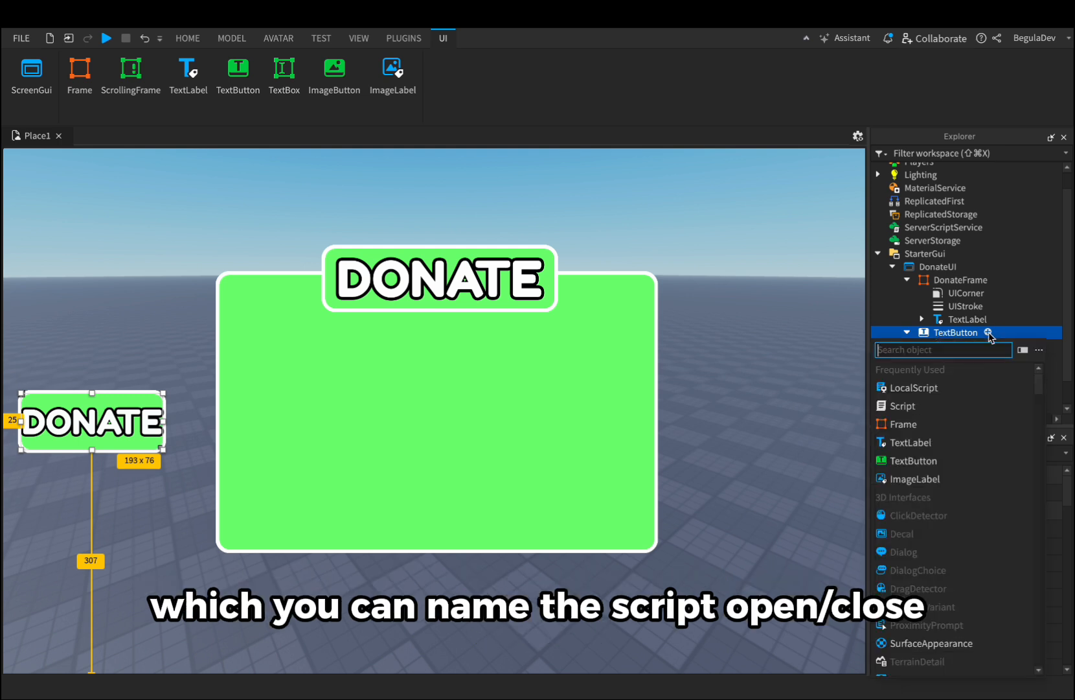
pyautogui.click(943, 388)
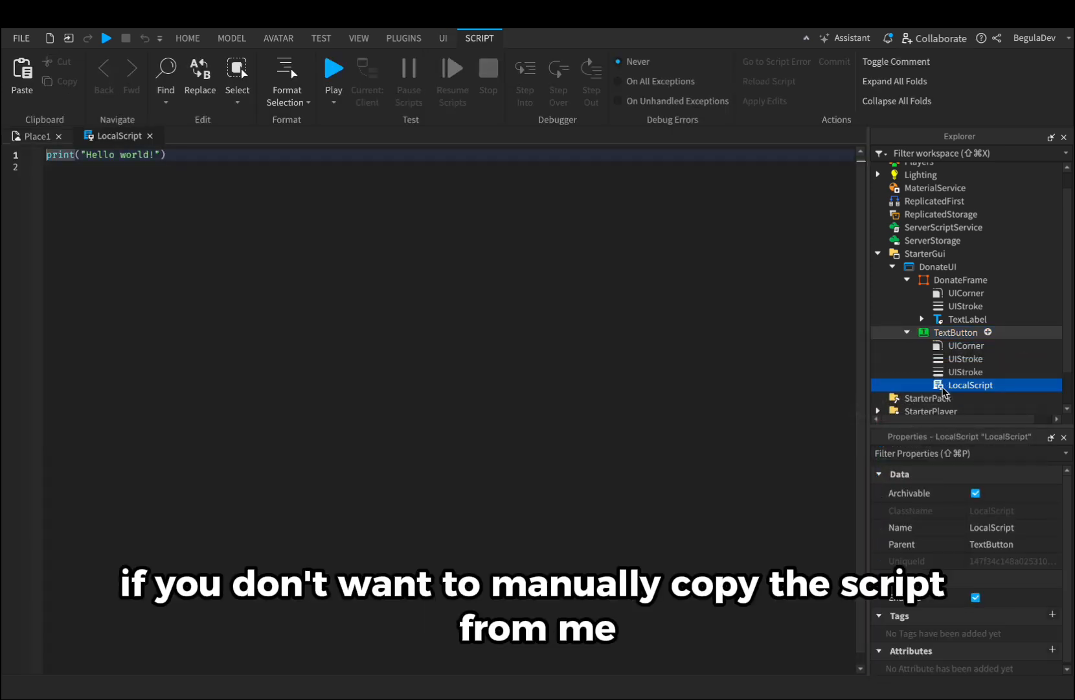
pyautogui.moveTo(167, 154); pyautogui.dragTo(41, 158)
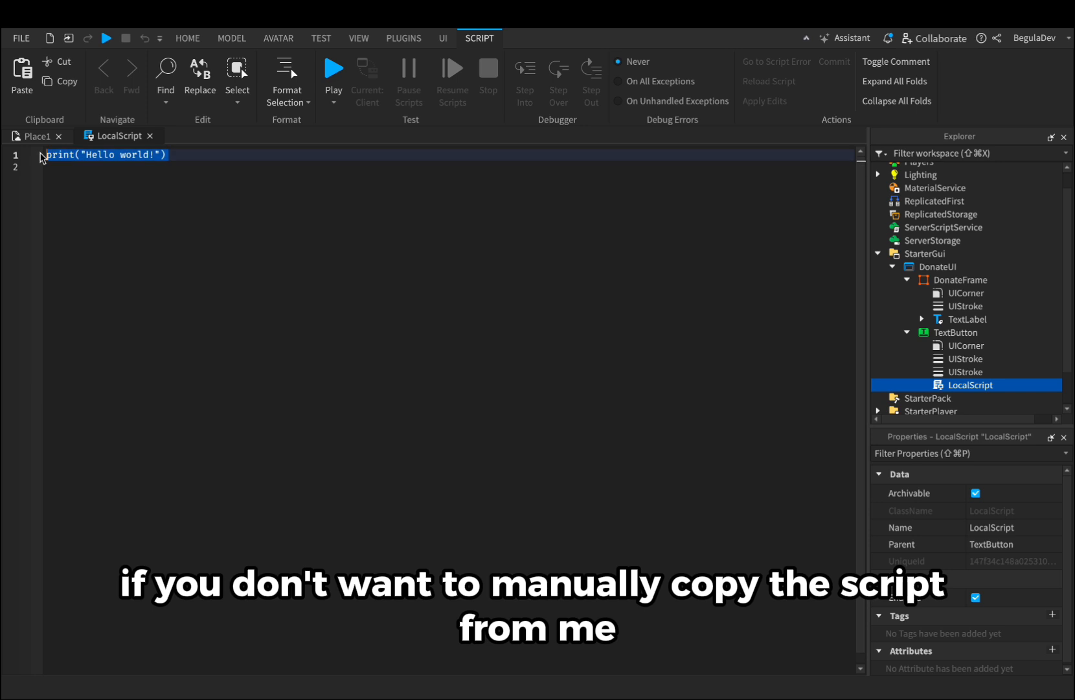
pyautogui.press('BackSpace')
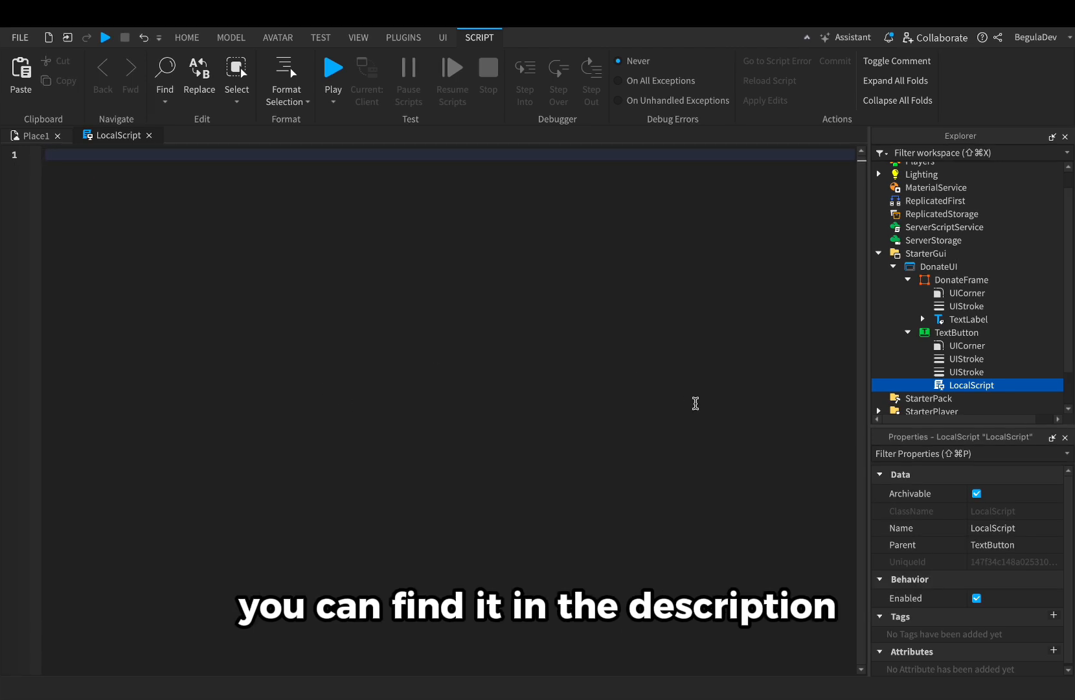
# Rename the LocalScript to Open/Close
pyautogui.click(992, 527)
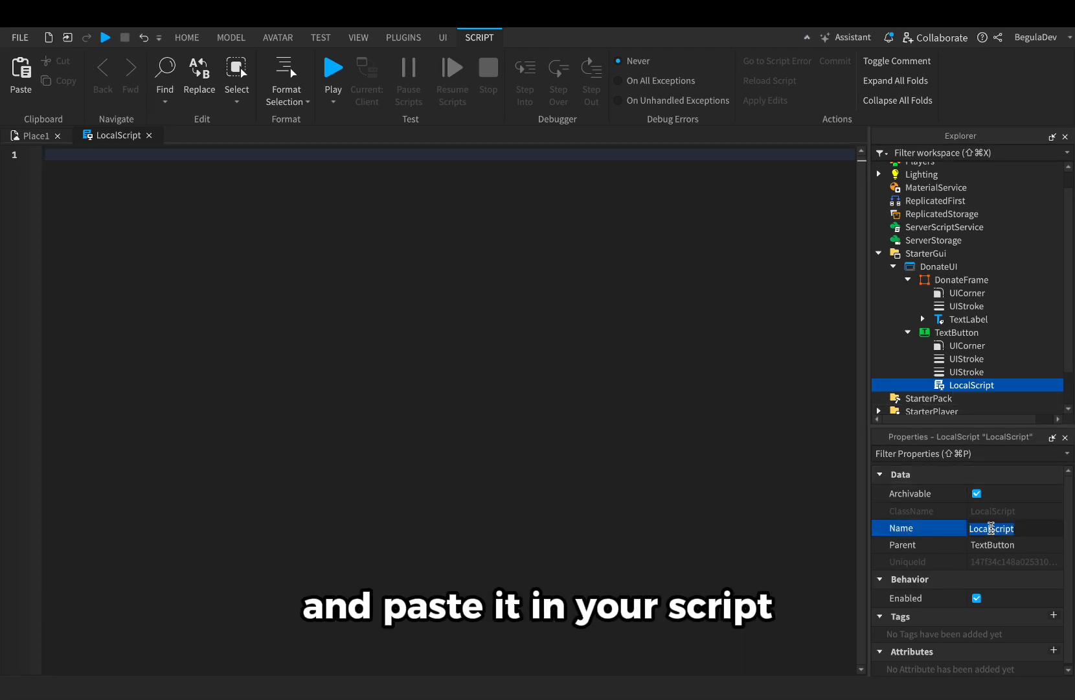
pyautogui.write('Open/Close')
pyautogui.press('Return')
# Declare local variables button as script.Parent, screenGui as button.Parent, and frame as screenGui:FindFirstChild("DonateFrame")
pyautogui.write('button = script.Parent')
pyautogui.press('Return')
pyautogui.write('local screenGui = button.Parent')
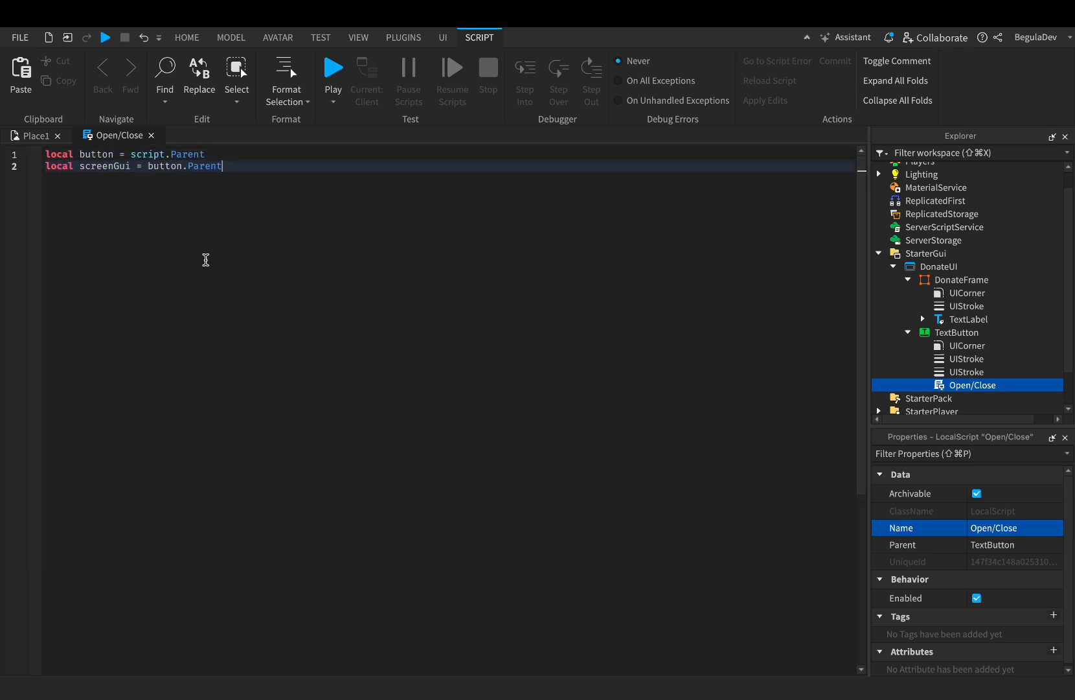
pyautogui.press('Return')
pyautogui.write('local frame = ')
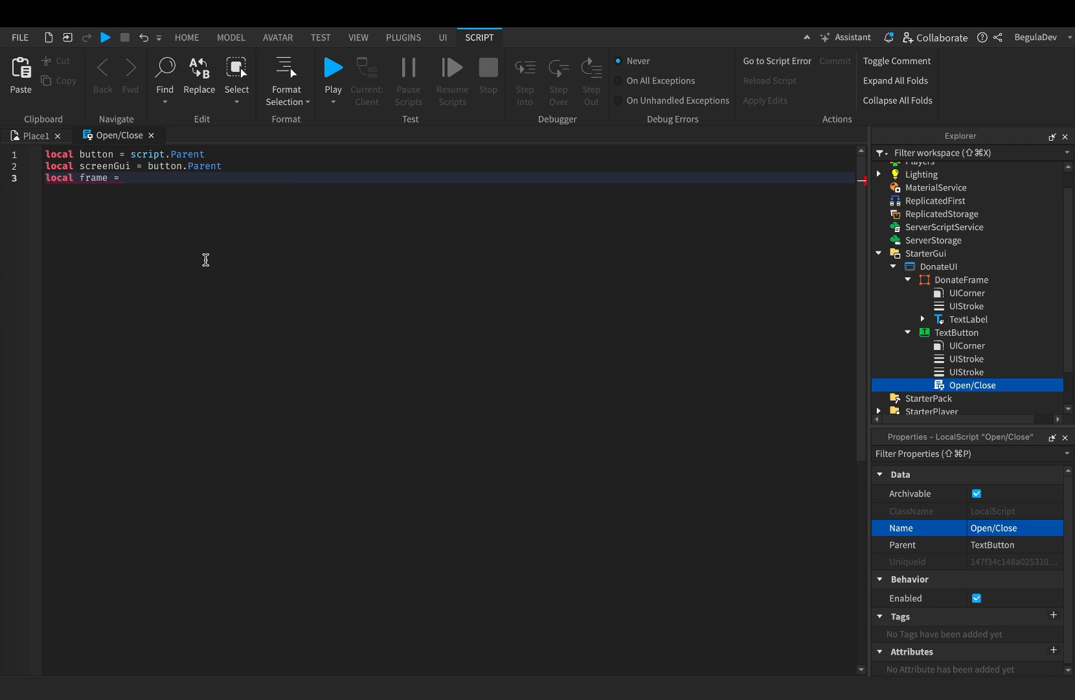
pyautogui.write('screenGui:FindFirstChild("DonateFrame")')
# Add the line local isFrameVisible = false below the variable declarations, separated by a blank line
pyautogui.press('Return')
pyautogui.press('Return')
pyautogui.write('local isFrameVisible = false')
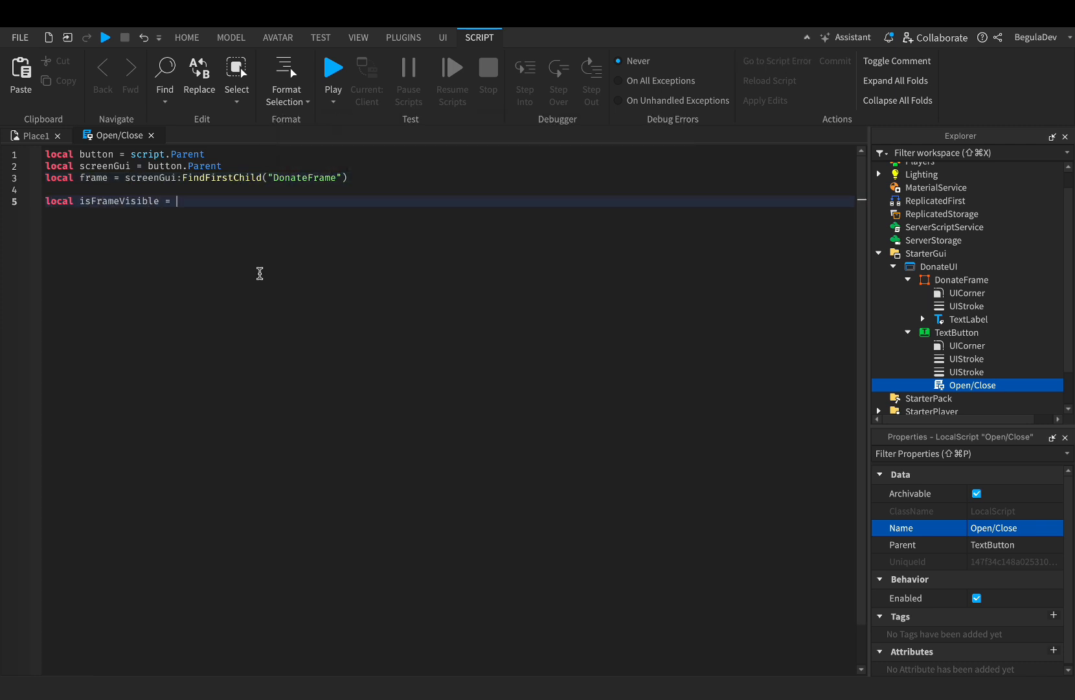
# Connect a function to button.MouseButton1Click that toggles the flag with isFrameVisible = not isFrameVisible
pyautogui.press('Return')
pyautogui.press('Return')
pyautogui.write('button.MouseButton1Click:Connect(function()')
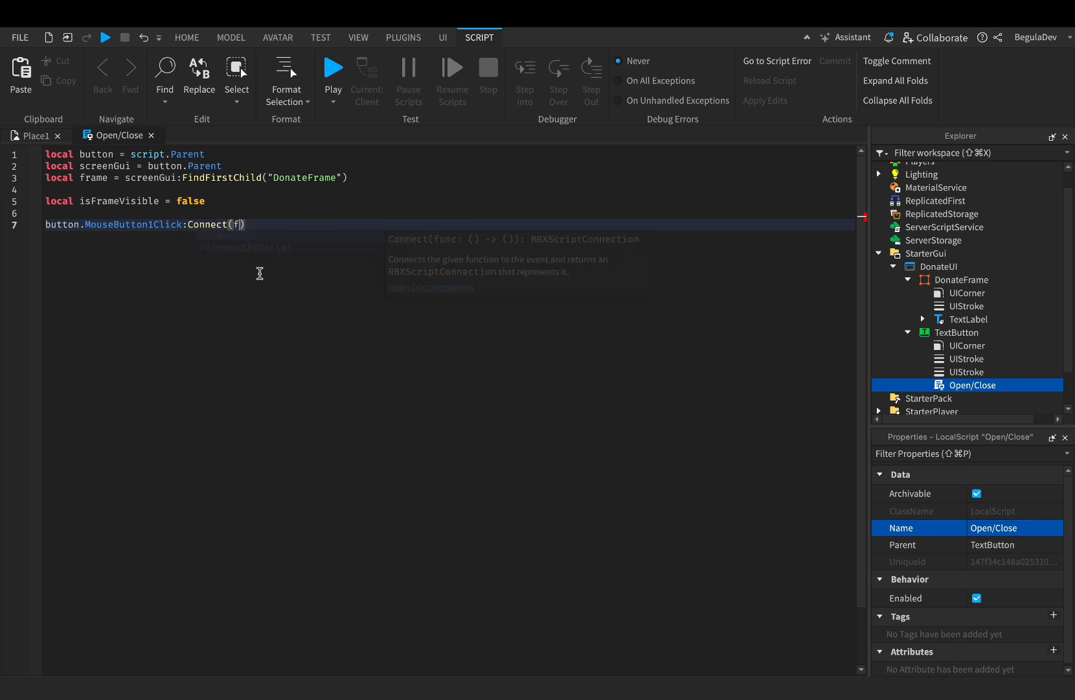
pyautogui.press('Return')
pyautogui.write('isFrameVisible = not isFrameVisible')
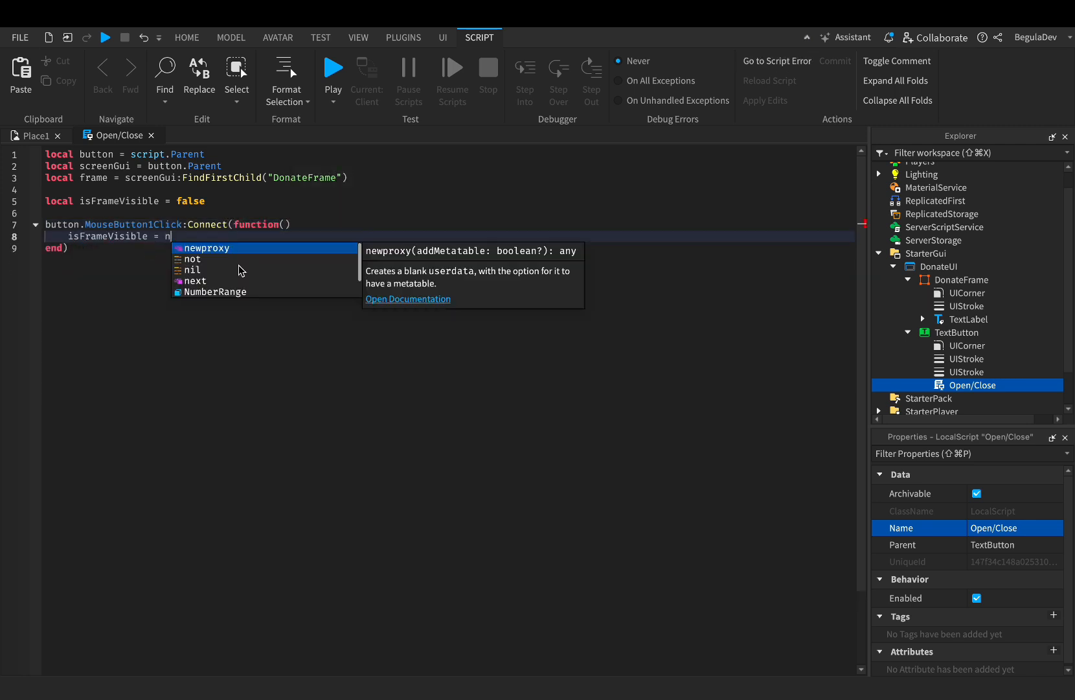
# Add frame.Visible = isFrameVisible inside the click function
pyautogui.press('Return')
pyautogui.press('Return')
pyautogui.write('frame.Visible =')
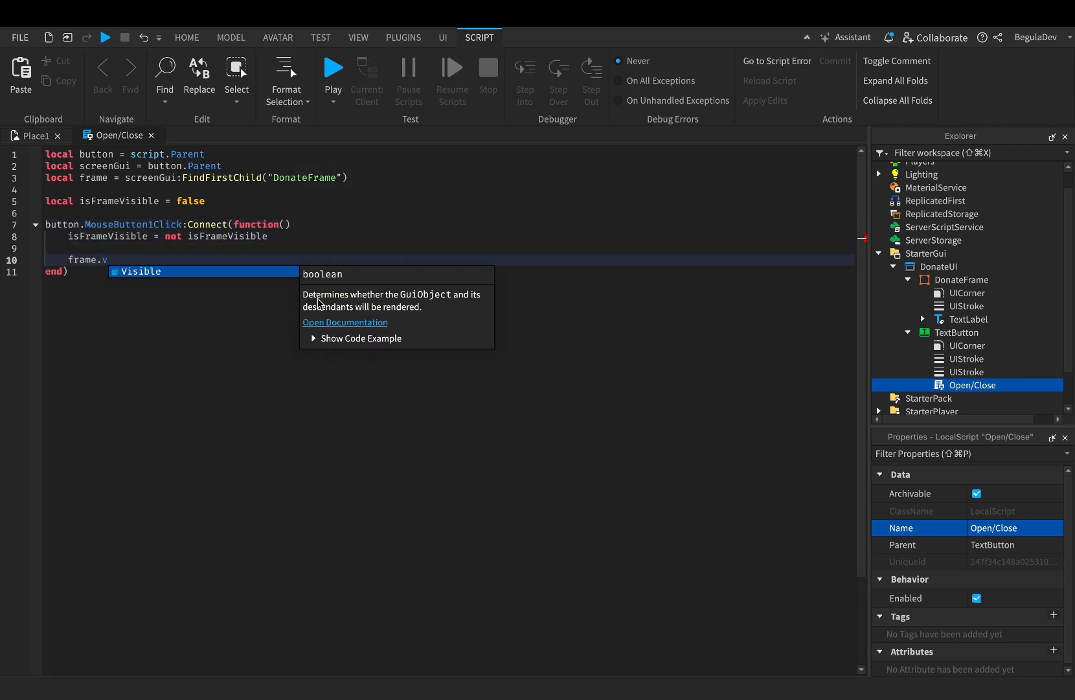
pyautogui.write(' isFrameVisible')
# Add an if isFrameVisible then block that sets button.BackgroundColor3 to the picked red, Color3.new(1, 0.422446, 0.421729)
pyautogui.press('Return')
pyautogui.press('Return')
pyautogui.write('if isFrameVisible then')
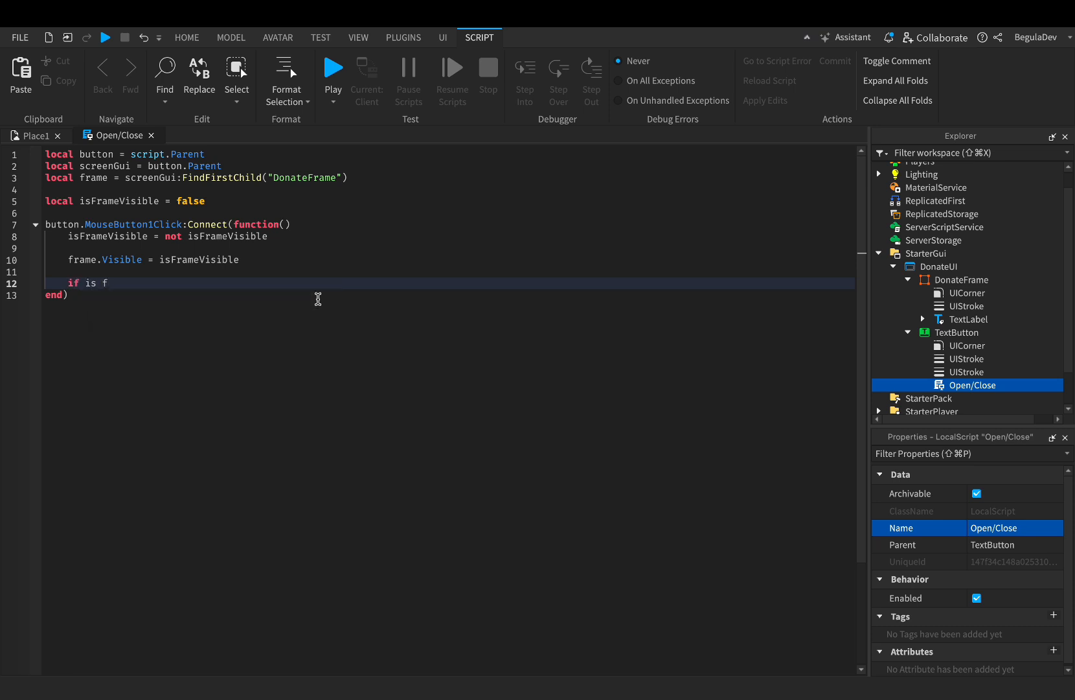
pyautogui.press('Return')
pyautogui.write('button.BackgroundColor3 = Color3.new(')
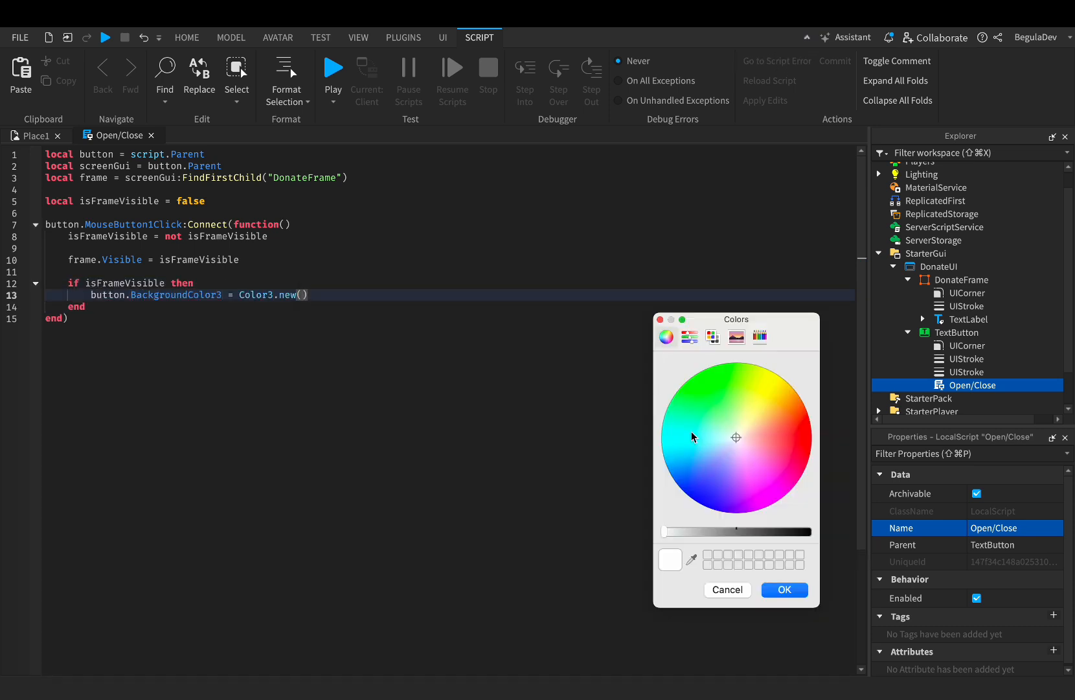
pyautogui.click(784, 589)
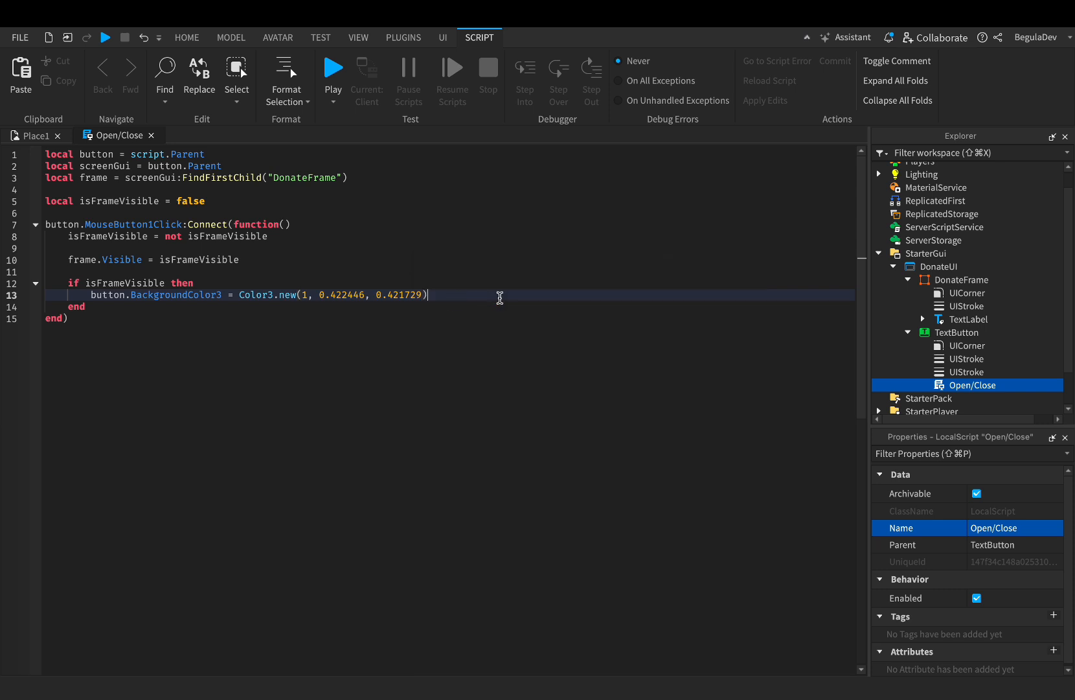
# Add button.Text = "CLOSE" below the colour line in the if block
pyautogui.press('Return')
pyautogui.write('button.te')
pyautogui.press('Tab')
pyautogui.write('= "CLOSE"')
# Add an else branch that sets button.BackgroundColor3 = Color3.new(0.451, 1, 0.467)
pyautogui.press('Return')
pyautogui.write('else')
pyautogui.press('Return')
pyautogui.write('button.BackgroundColor3')
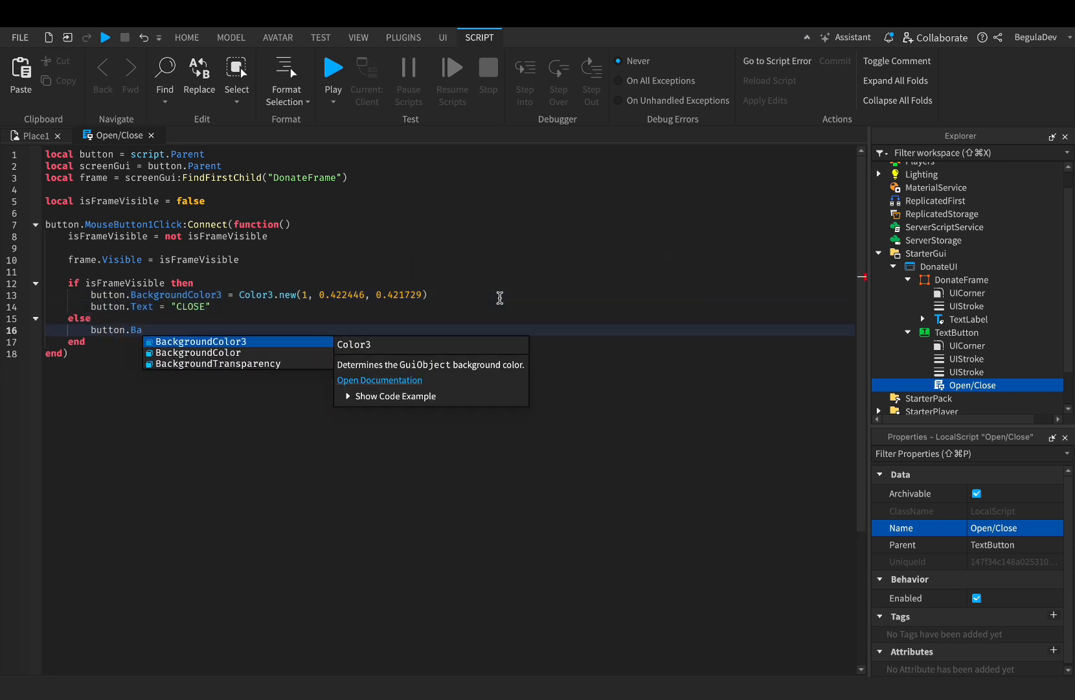
pyautogui.write('= ')
pyautogui.write('Color3.new(')
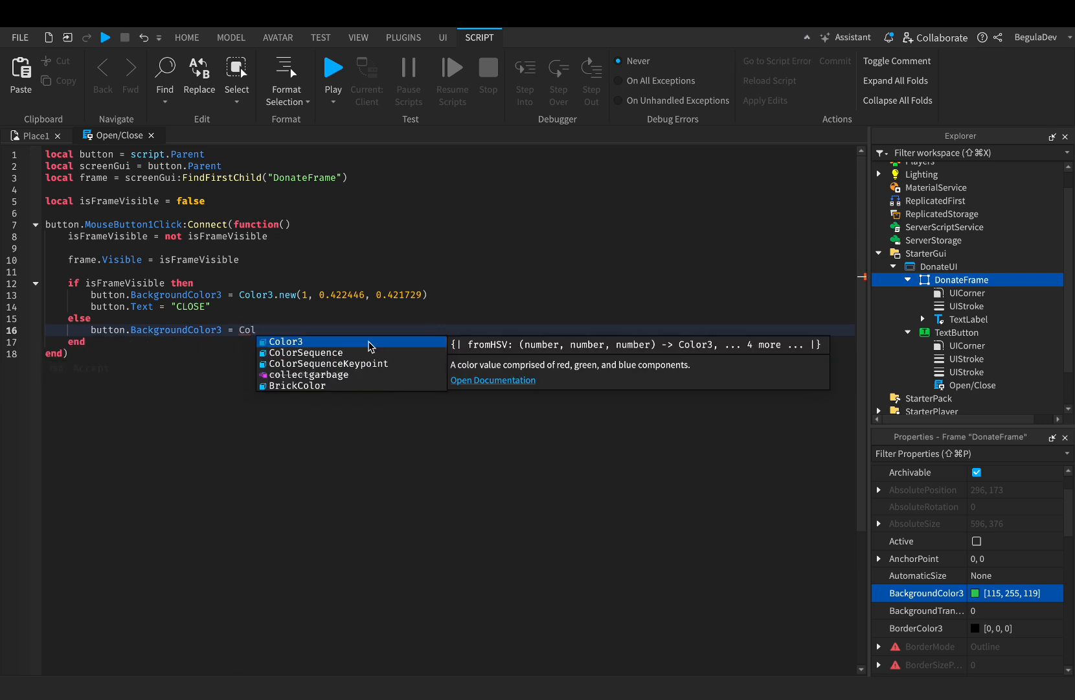
pyautogui.write('0.451, 1, 0.467')
pyautogui.press('Right')
# Add button.Text = "DONATE" in the else branch and leave the cursor at the script's end
pyautogui.press('Return')
pyautogui.write('button.Text')
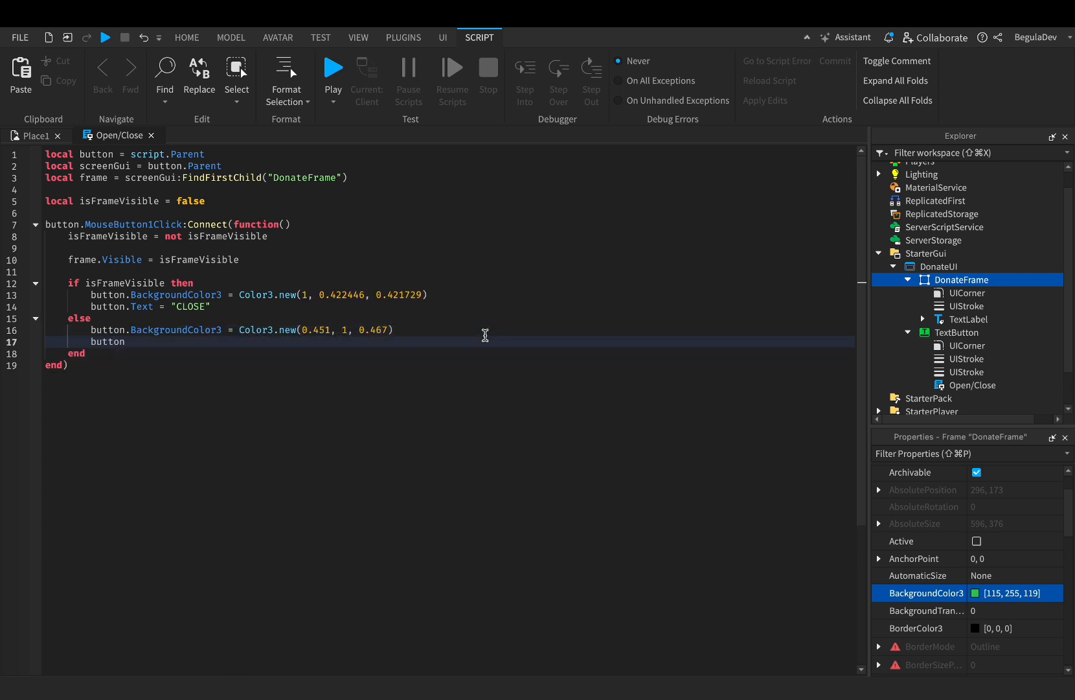
pyautogui.click(313, 406)
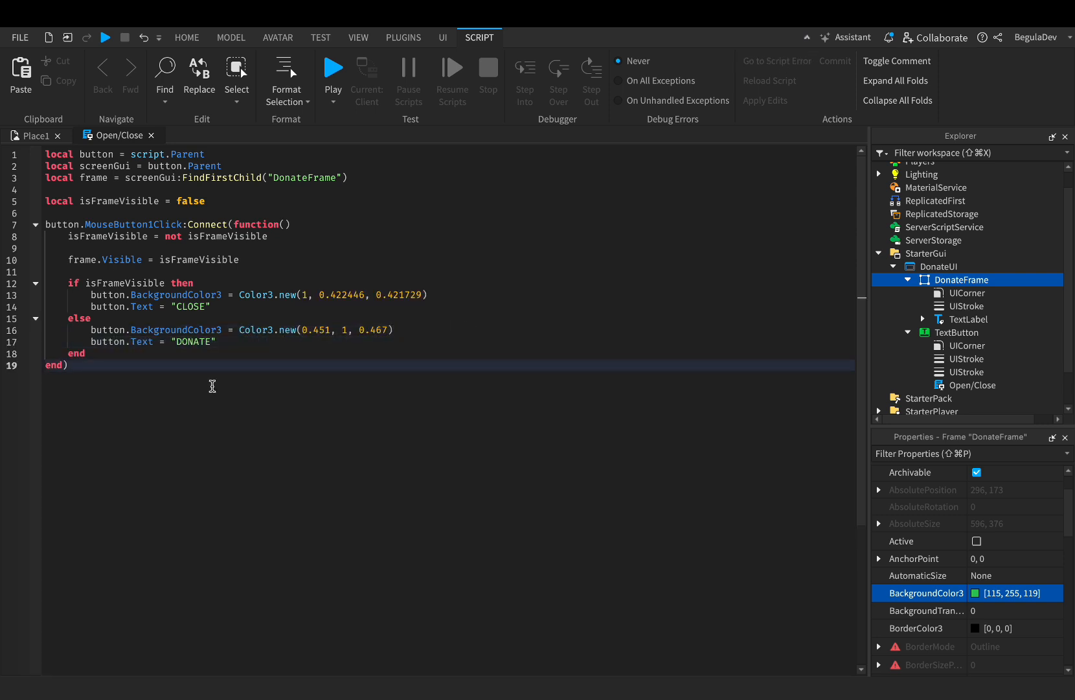
pyautogui.moveTo(157, 429); pyautogui.dragTo(53, 139)
pyautogui.click(70, 385)
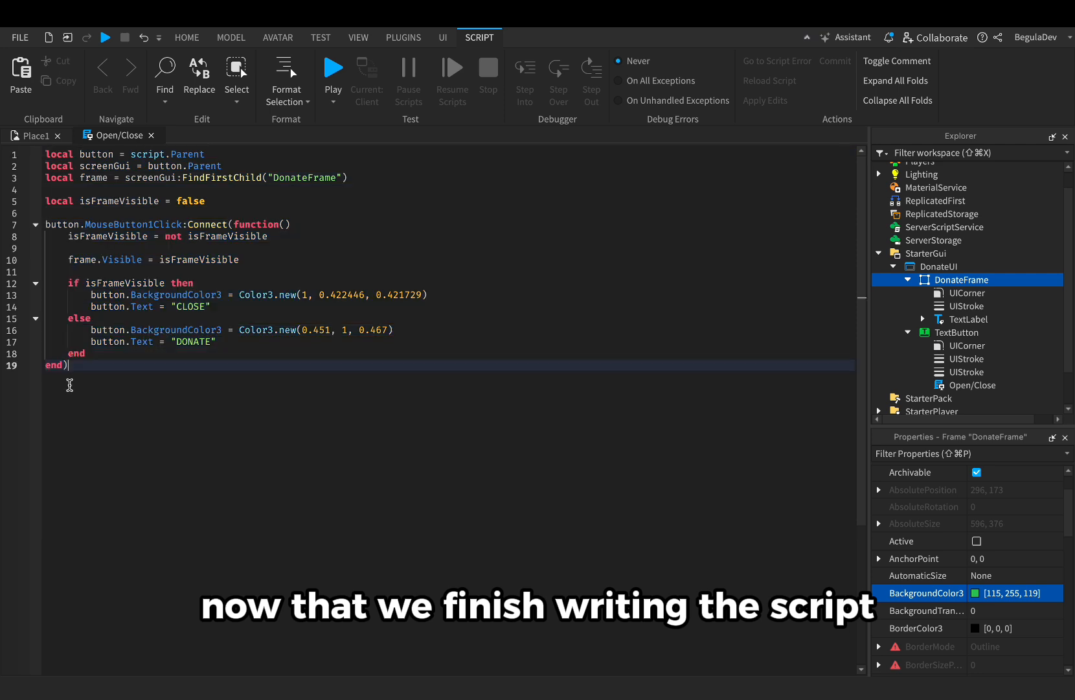
# Close the Open/Close script and turn off the Visible property of DonateFrame
pyautogui.click(151, 135)
pyautogui.click(185, 233)
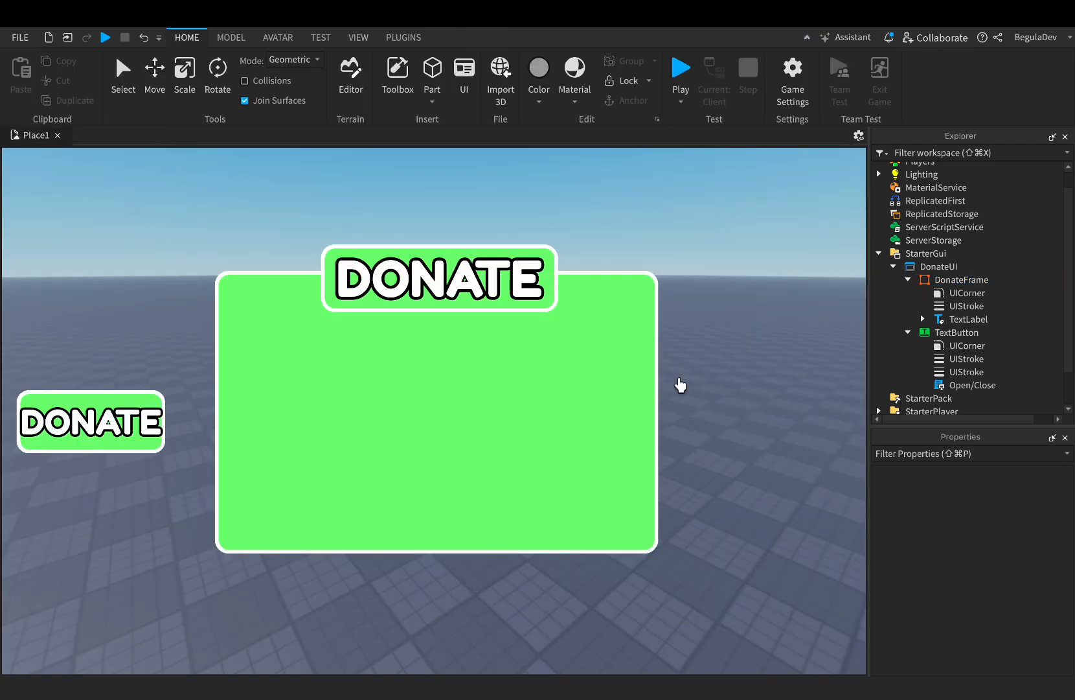
pyautogui.click(938, 280)
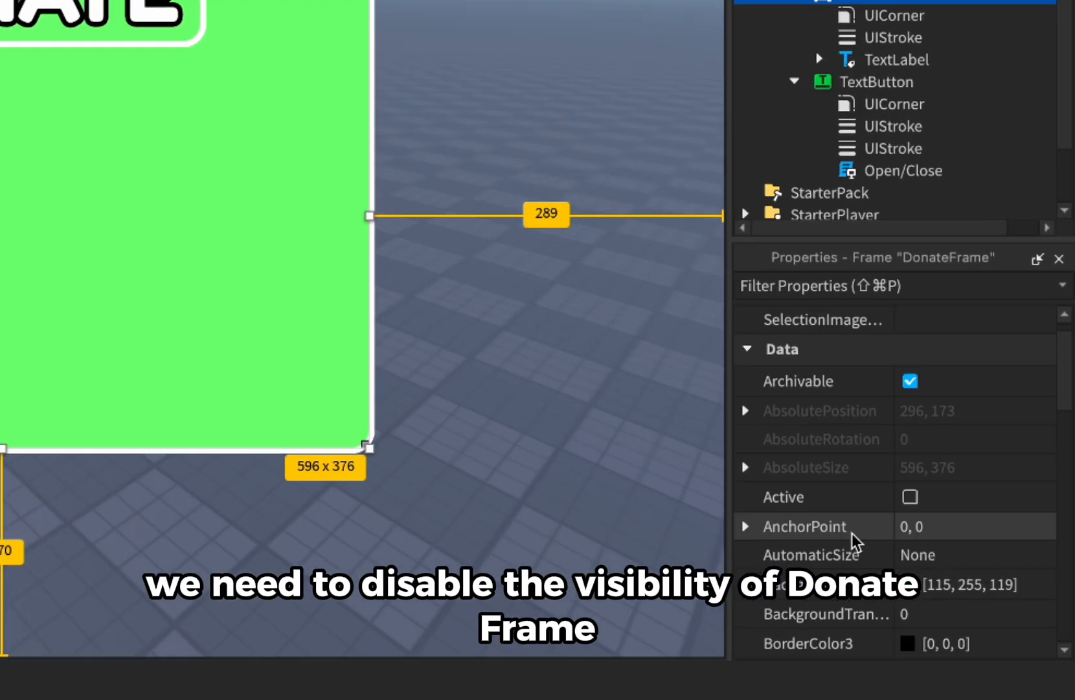
pyautogui.scroll(-3, 941, 601)
pyautogui.scroll(-5, 799, 495)
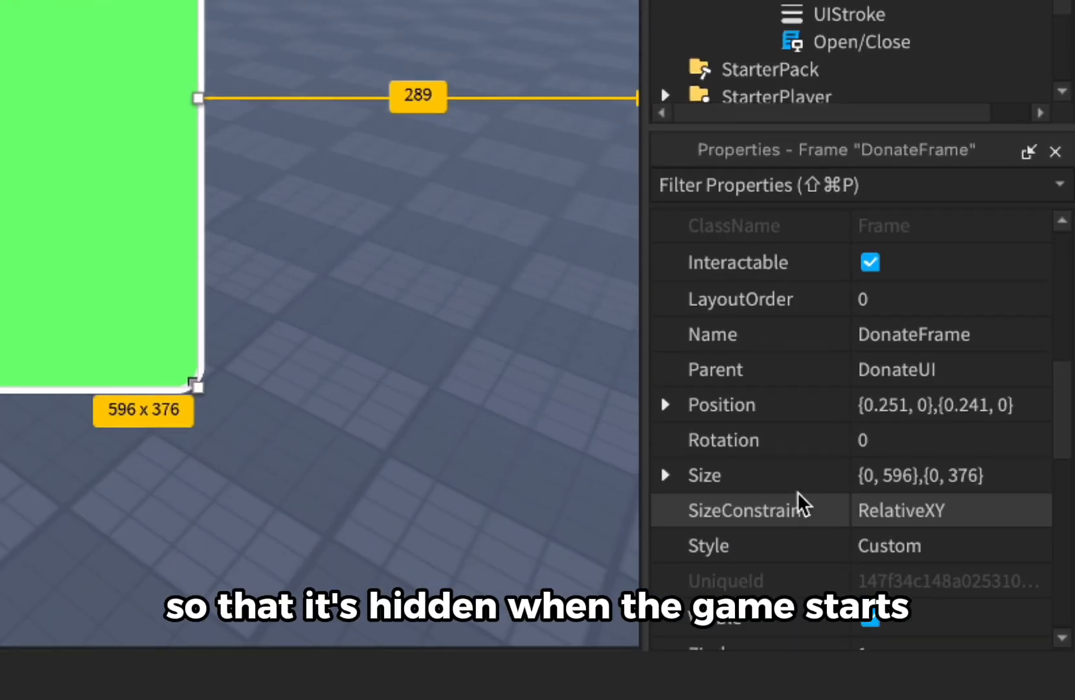
pyautogui.click(921, 363)
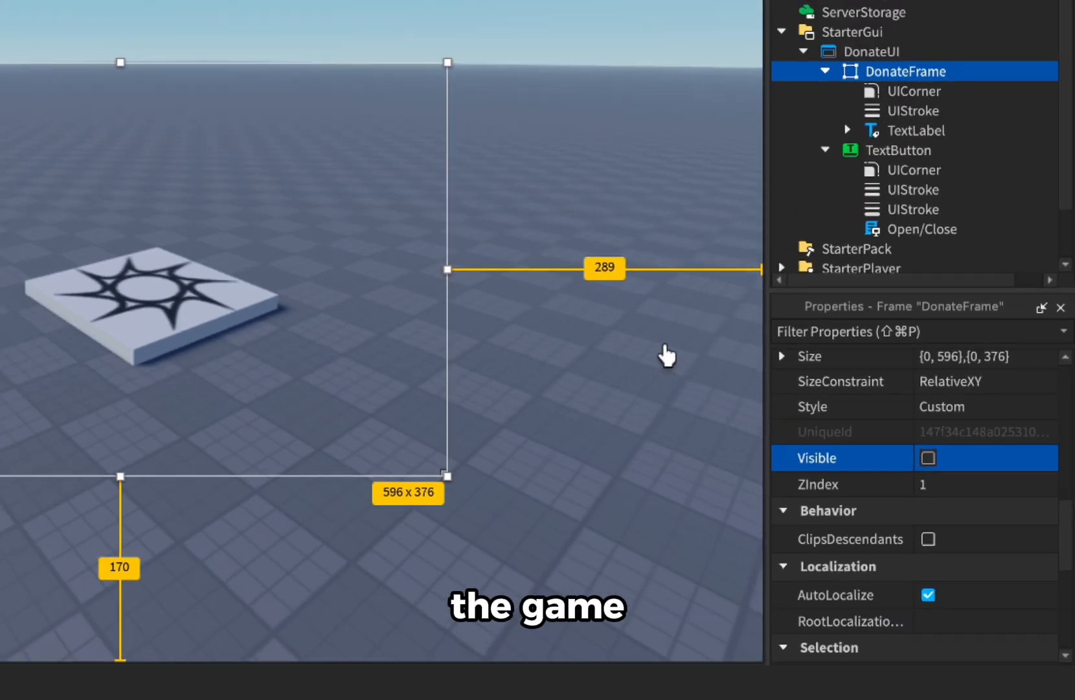
pyautogui.click(504, 207)
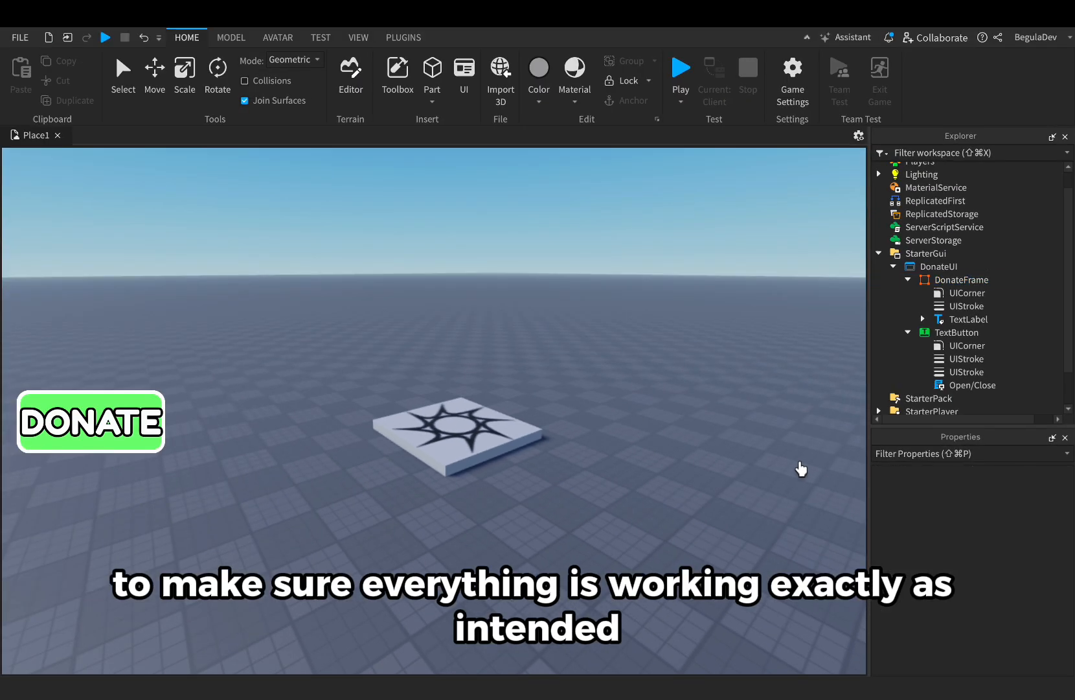
# Playtest the game and use the donate button to open and close the frame
pyautogui.click(690, 67)
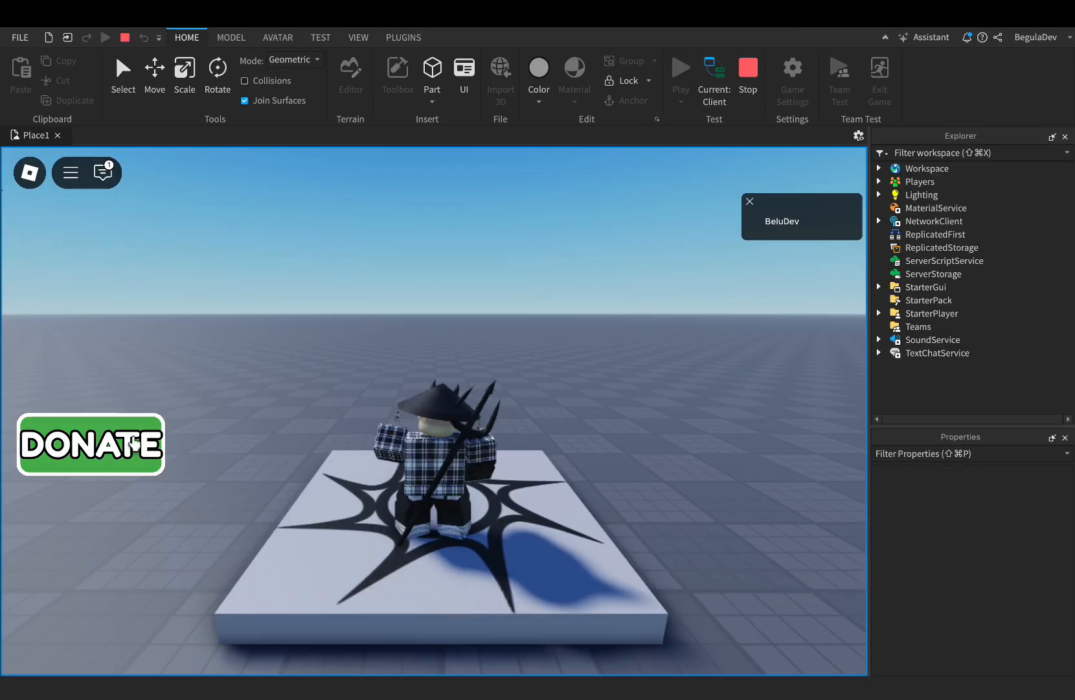
pyautogui.click(134, 443)
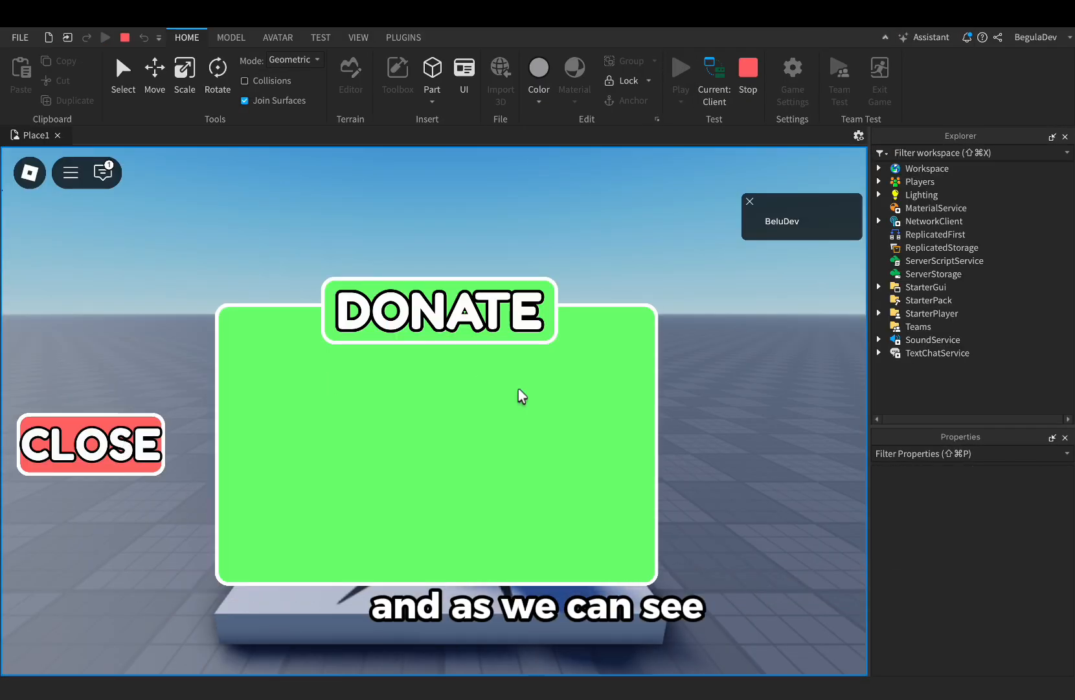
pyautogui.click(146, 443)
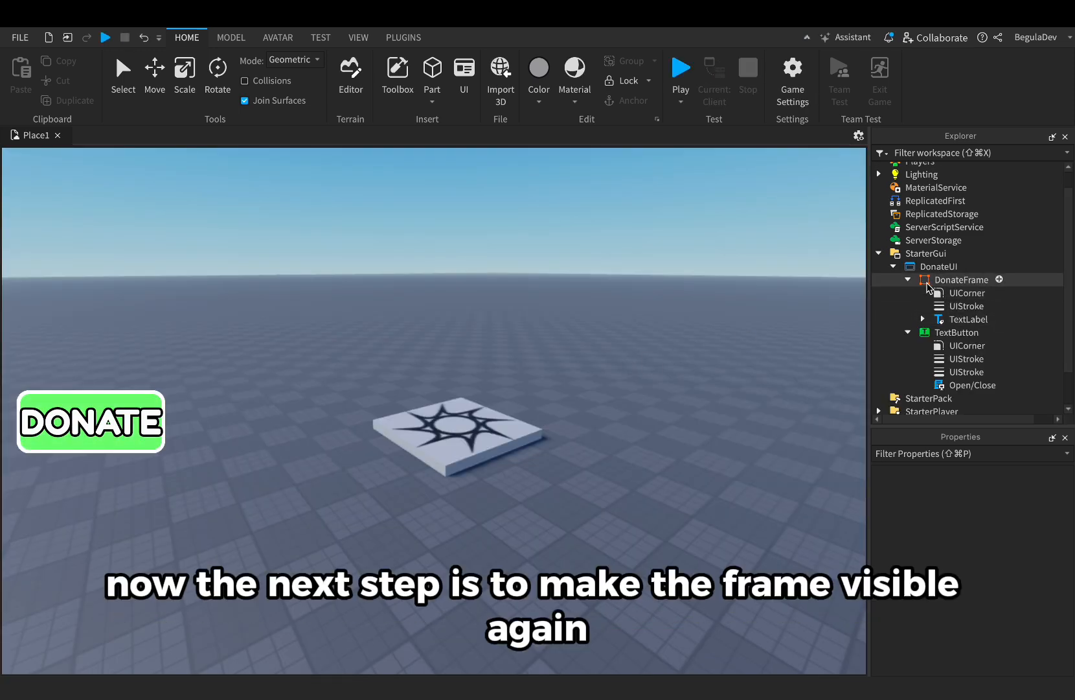
# Turn the Visible property of DonateFrame back on
pyautogui.click(928, 285)
pyautogui.scroll(-10, 976, 593)
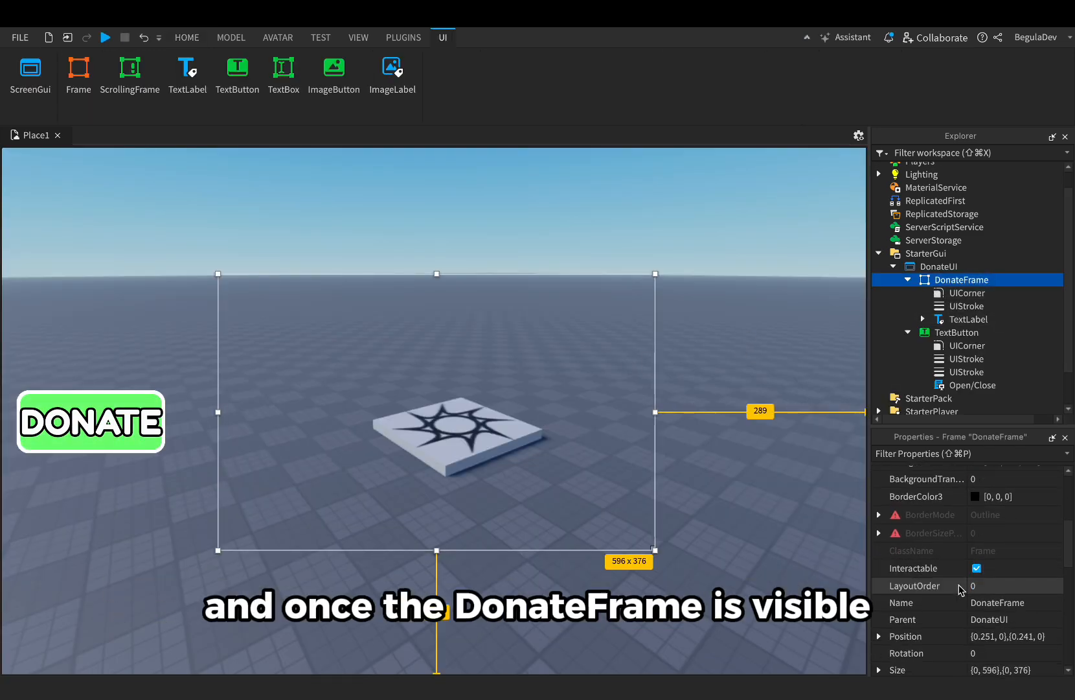
pyautogui.click(977, 605)
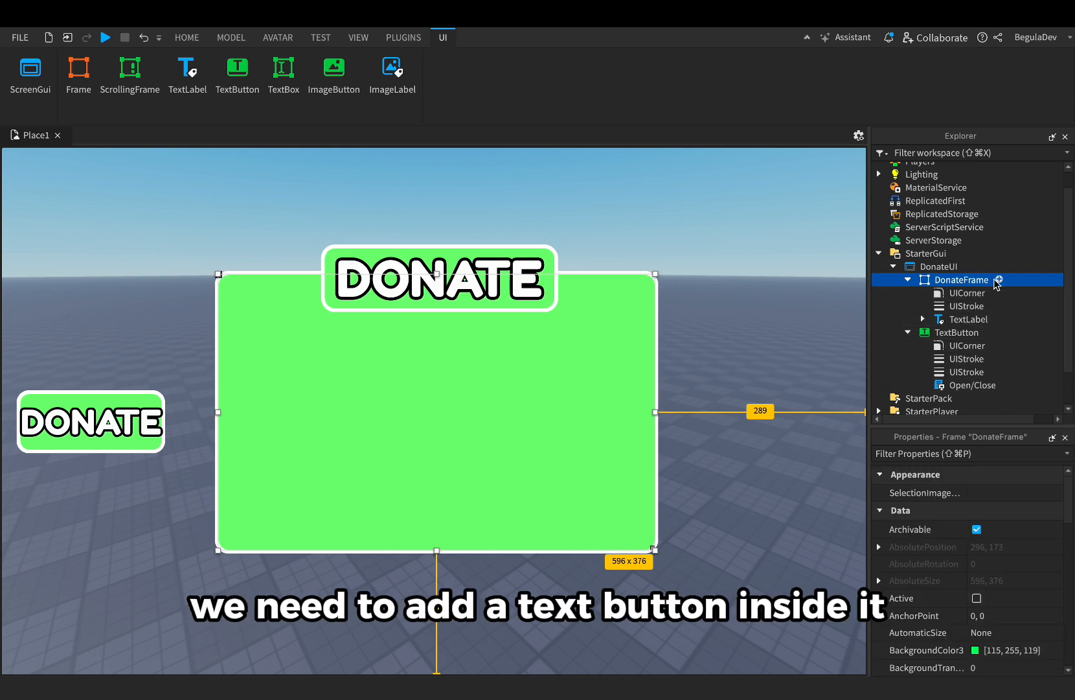
# Insert a TextButton into DonateFrame and place it below the heading in the frame's upper left, about 229 x 100 pixels
pyautogui.click(999, 279)
pyautogui.write('text')
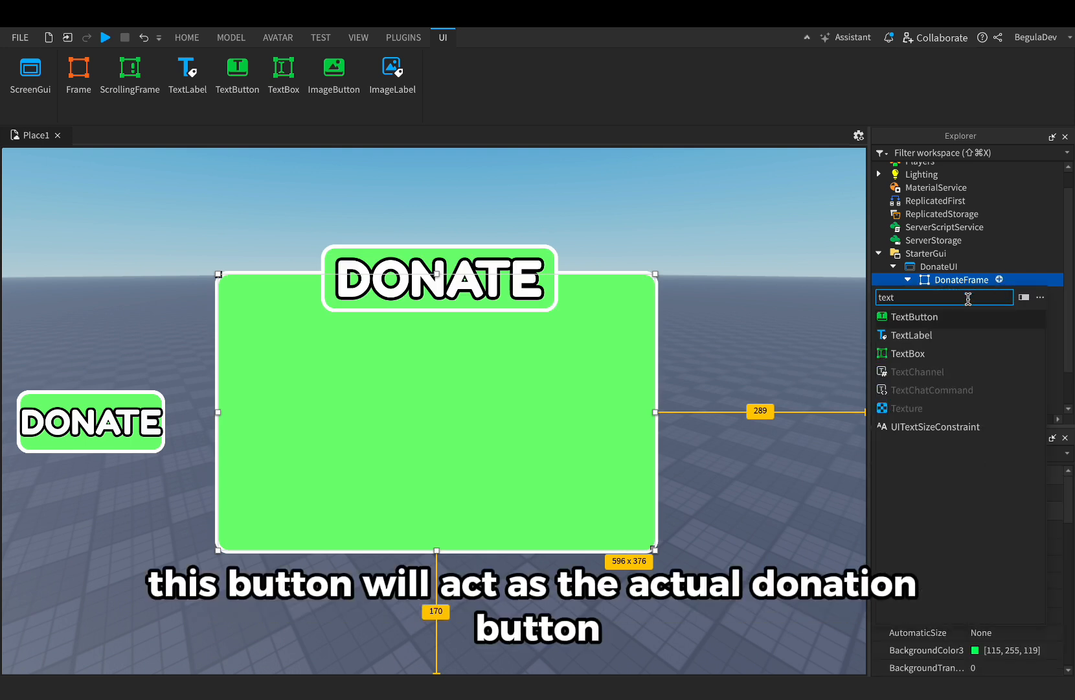
pyautogui.click(914, 318)
pyautogui.moveTo(331, 300); pyautogui.dragTo(410, 413)
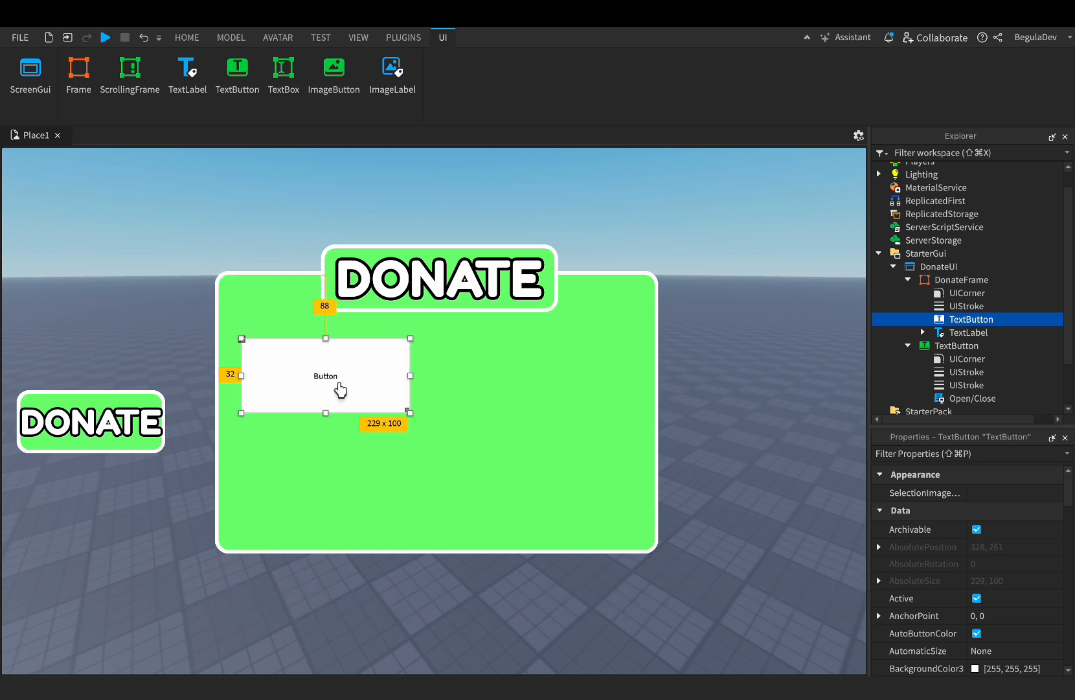
# Set the new text button's BackgroundColor3 to a darker green, about [113, 215, 112]
pyautogui.scroll(-3, 982, 556)
pyautogui.click(975, 585)
pyautogui.moveTo(717, 405); pyautogui.dragTo(719, 412)
pyautogui.click(689, 531)
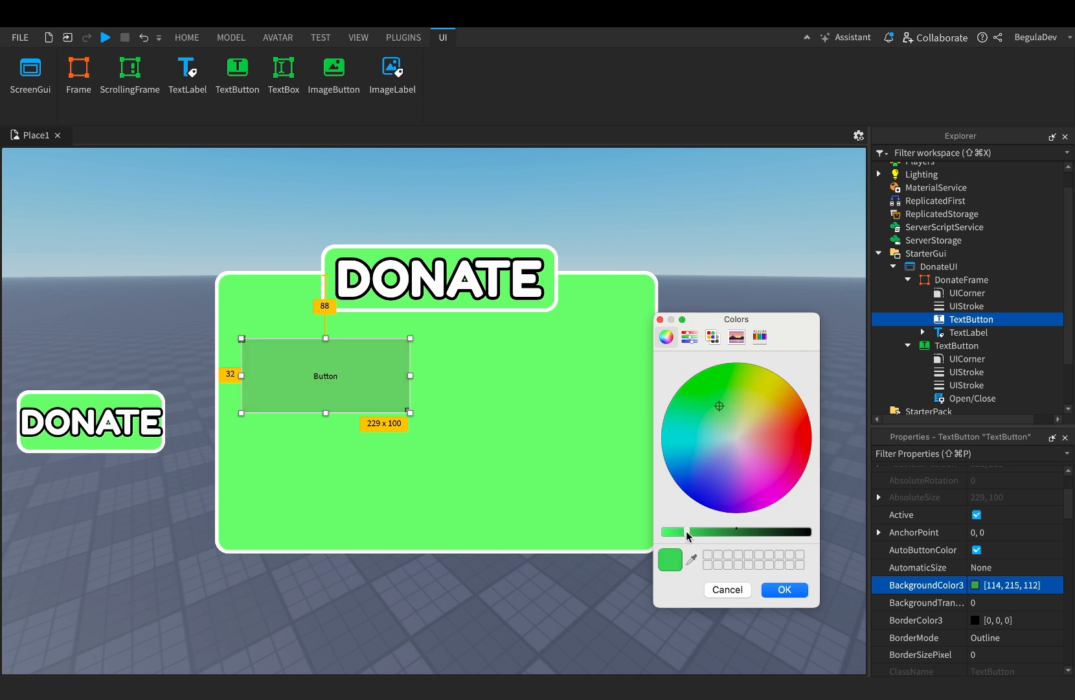
pyautogui.click(783, 587)
# Set the new button's label to 5R$ in large white text with the same rounded font as the DONATE heading
pyautogui.scroll(-5, 992, 518)
pyautogui.click(976, 611)
pyautogui.click(976, 558)
pyautogui.moveTo(688, 531); pyautogui.dragTo(675, 531)
pyautogui.click(783, 588)
pyautogui.scroll(3, 997, 551)
pyautogui.click(1006, 523)
pyautogui.click(1001, 551)
# Add a UIStroke to the new text button as a black text outline with thickness 4
pyautogui.click(1006, 320)
pyautogui.click(1001, 546)
pyautogui.write('4')
pyautogui.press('Return')
pyautogui.scroll(-2, 959, 363)
# Rename the 5R$ text button to Donate5
pyautogui.click(923, 296)
pyautogui.click(945, 296)
pyautogui.click(901, 458)
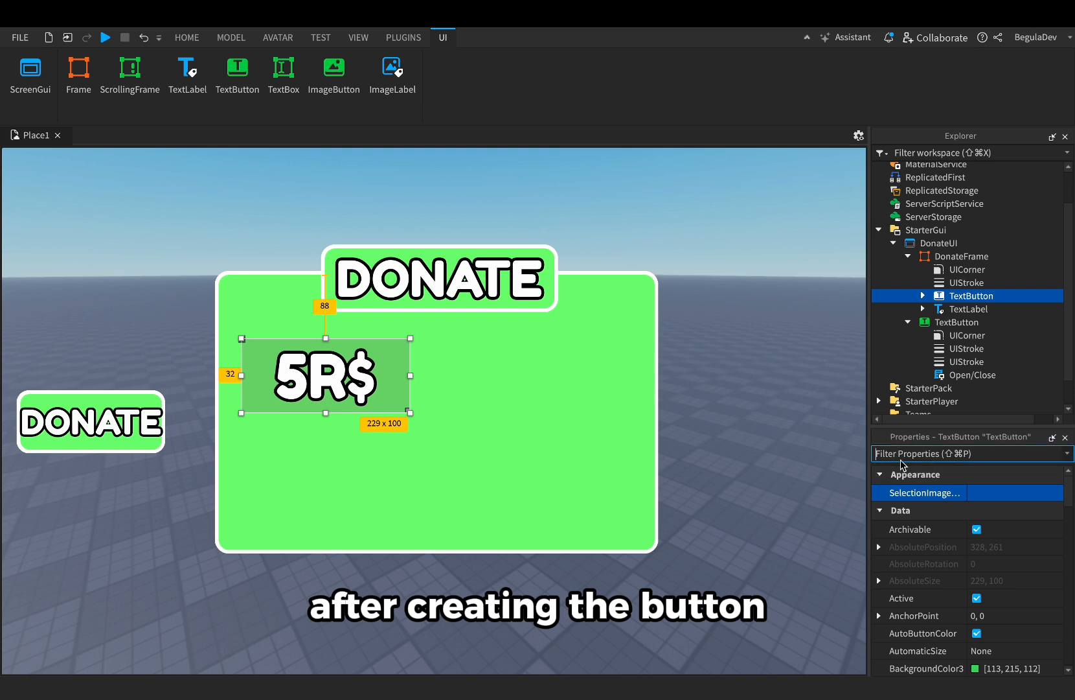
pyautogui.scroll(-6, 1008, 632)
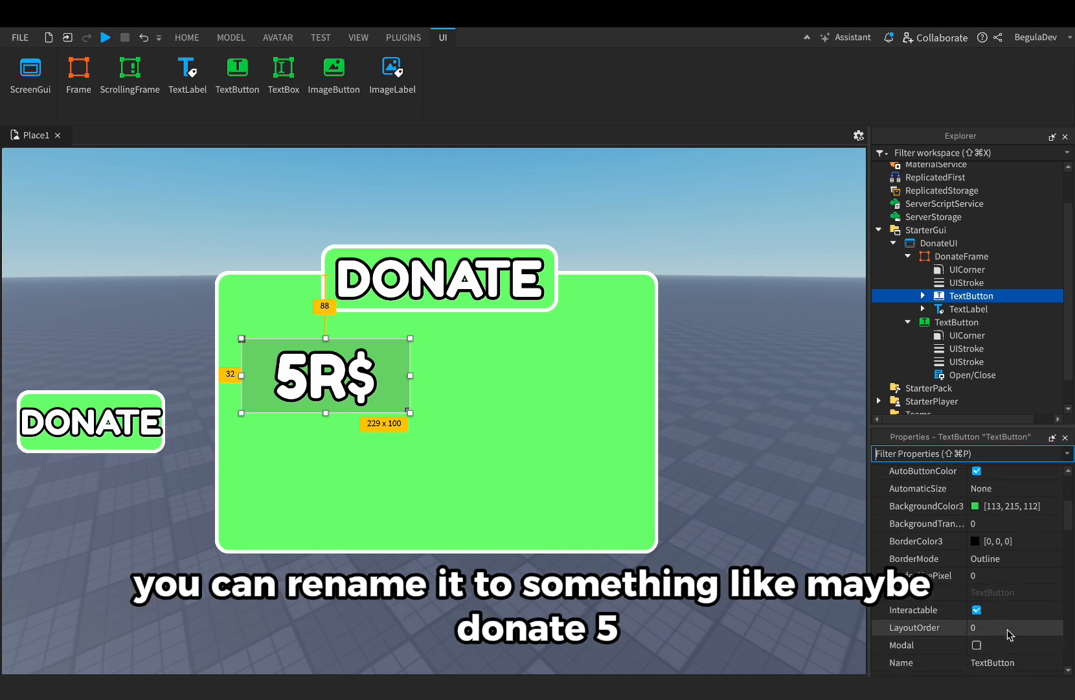
pyautogui.scroll(-1, 1008, 632)
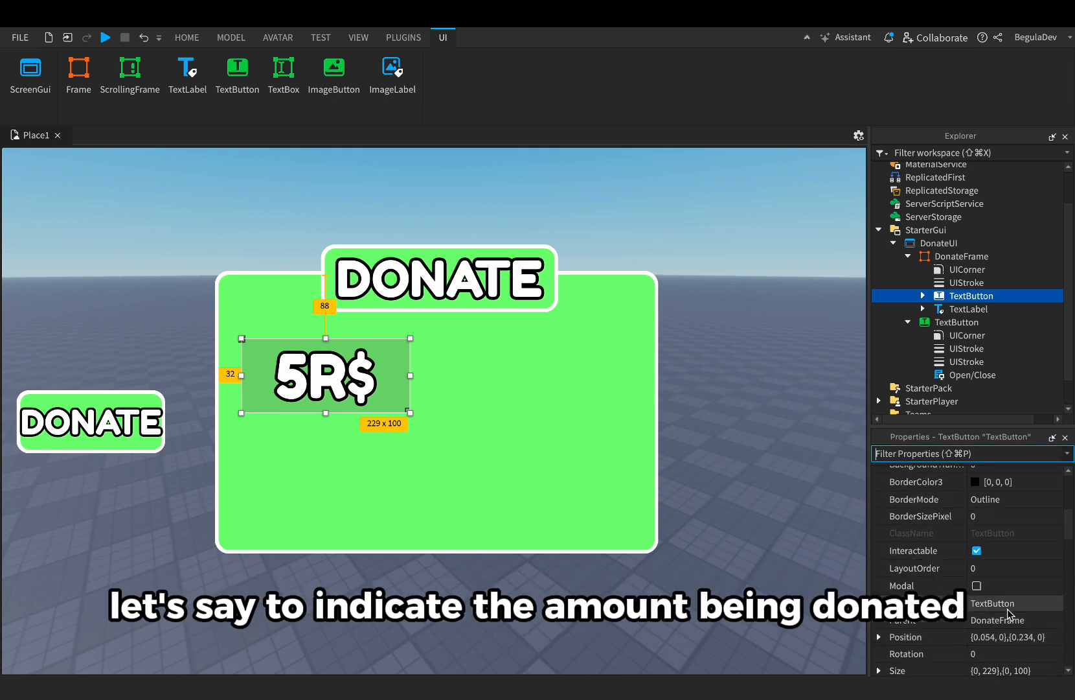
pyautogui.write('Donate5')
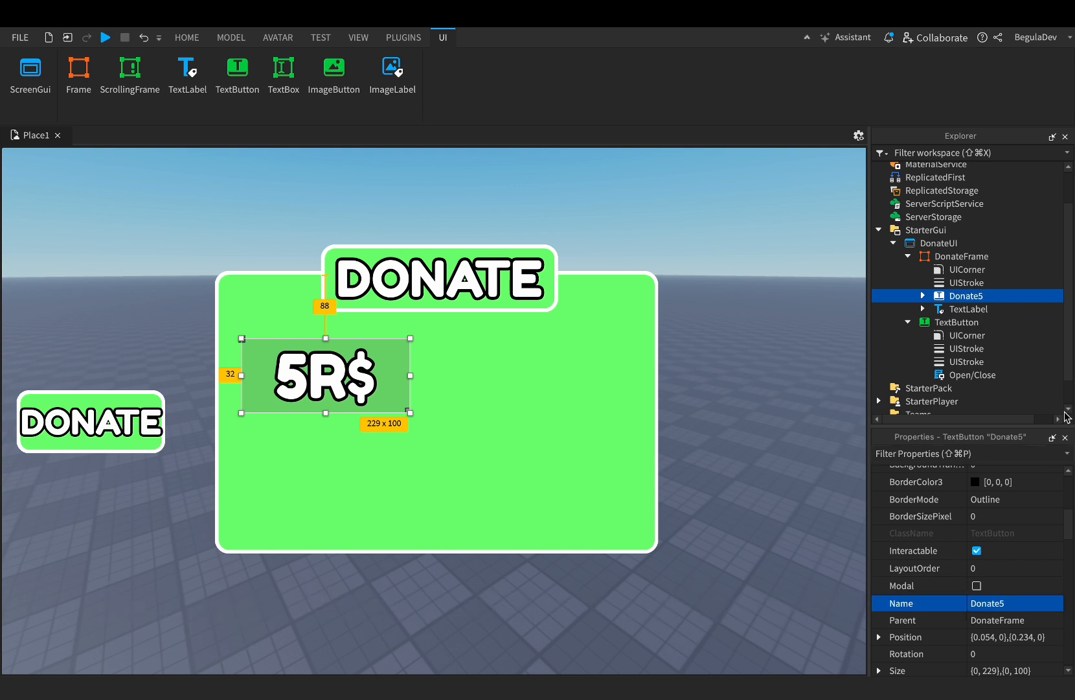
# Insert a LocalScript into the Donate5 button and delete its default print line
pyautogui.click(923, 295)
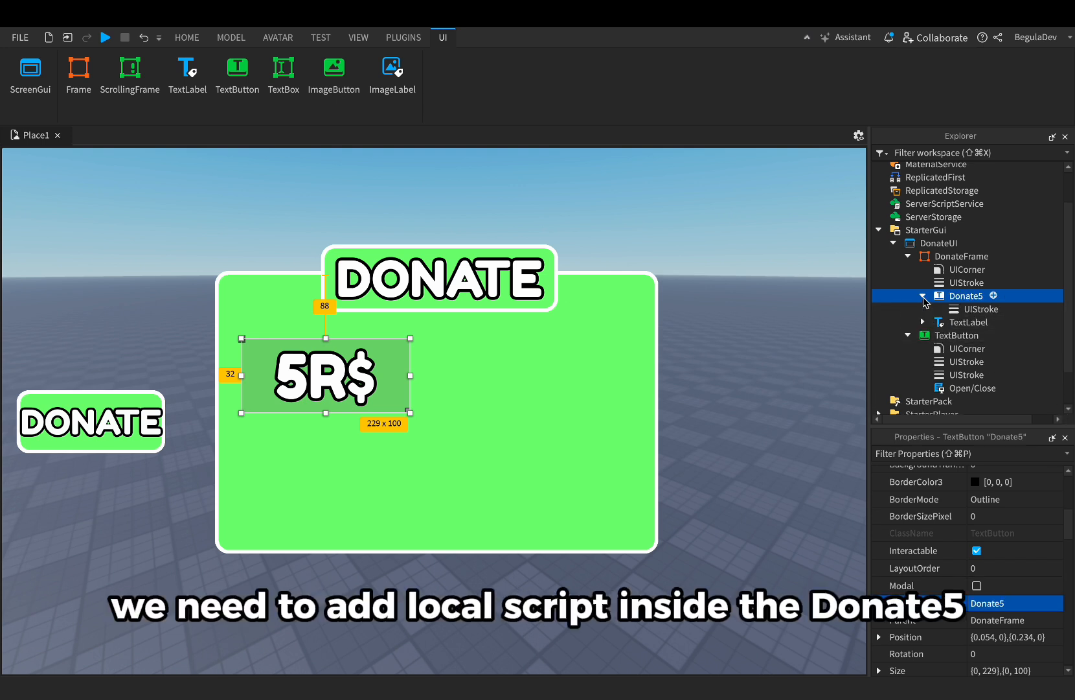
pyautogui.click(993, 295)
pyautogui.click(927, 350)
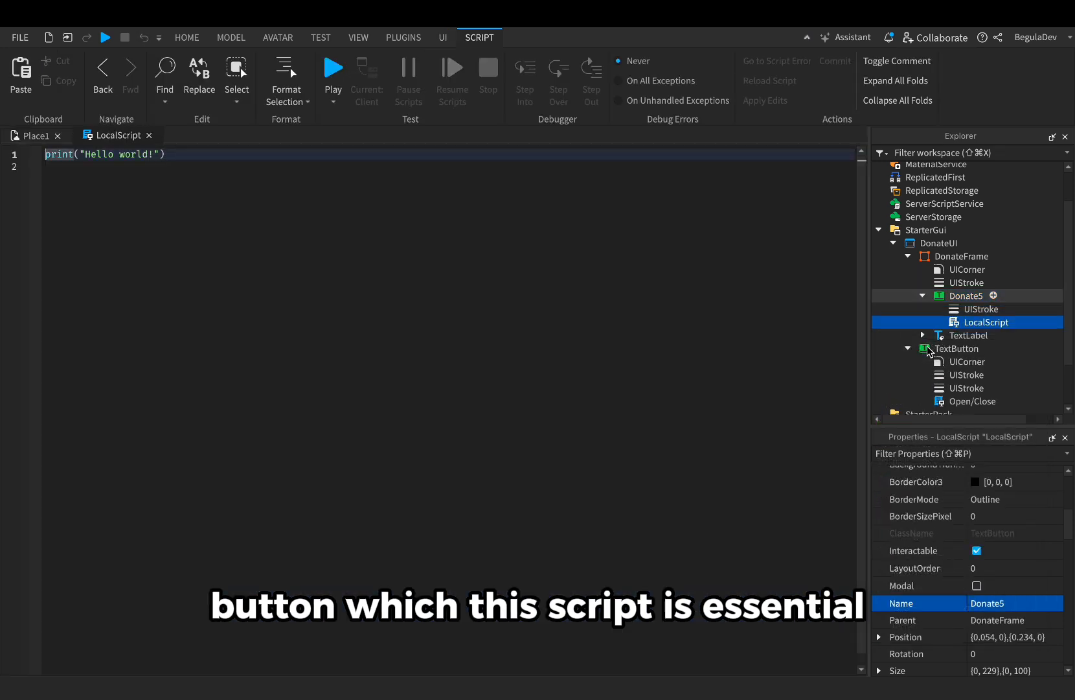
pyautogui.press('super+a')
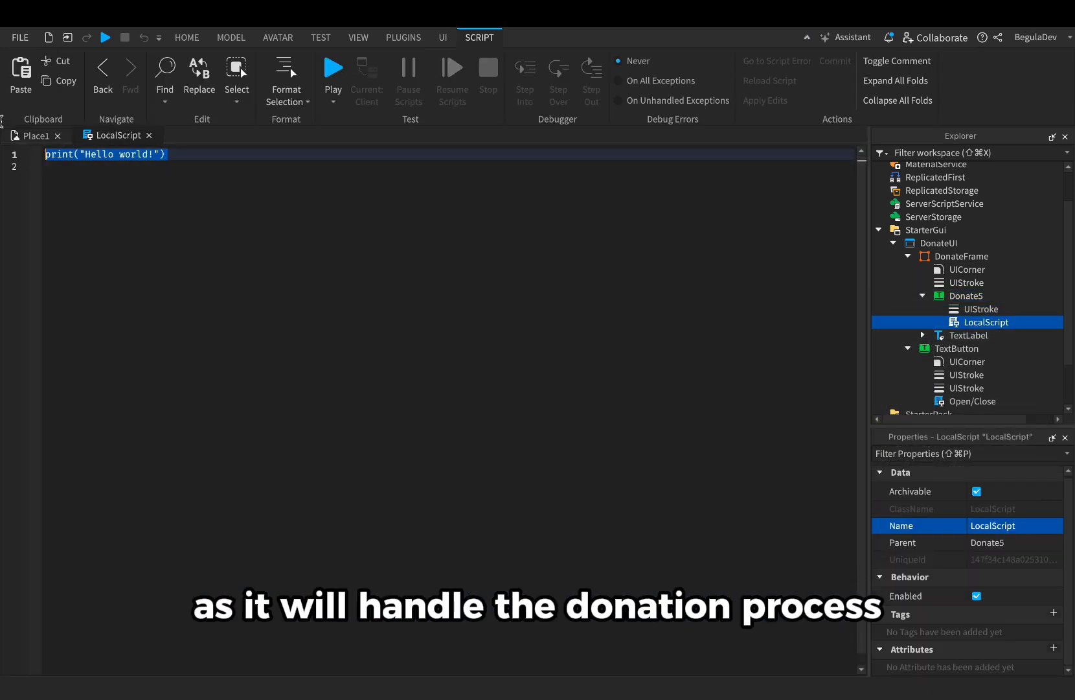
pyautogui.press('BackSpace')
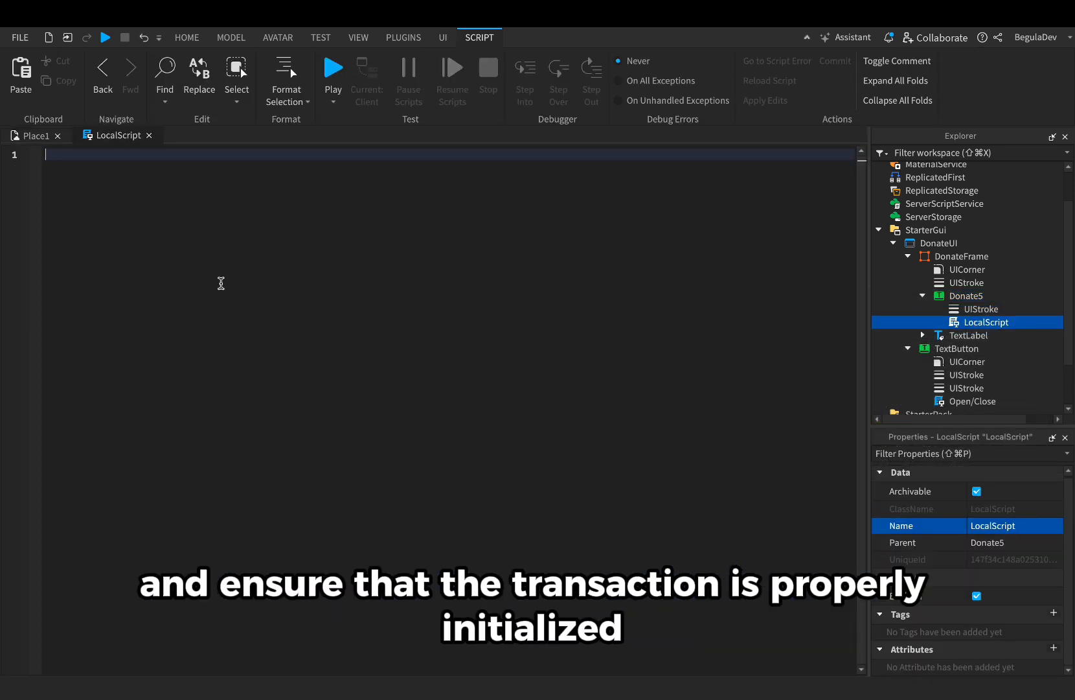
# Declare local MarketPlaceService = game:GetService("MarketplaceService") in the new script
pyautogui.write('local MarketP')
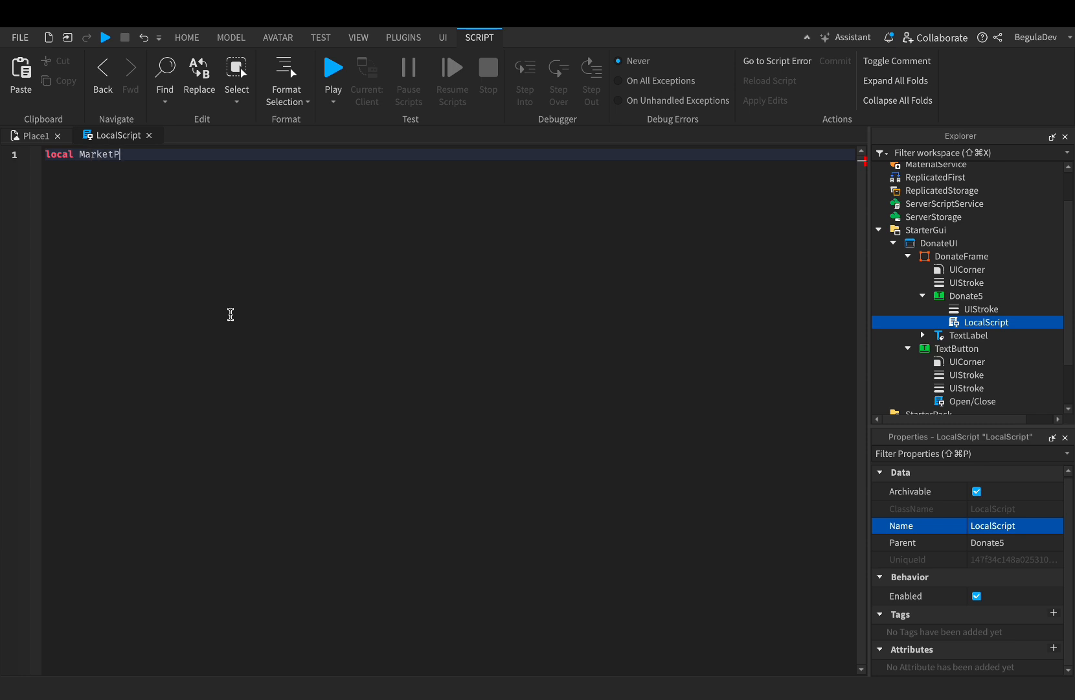
pyautogui.write('laceService = game:GetService()"M')
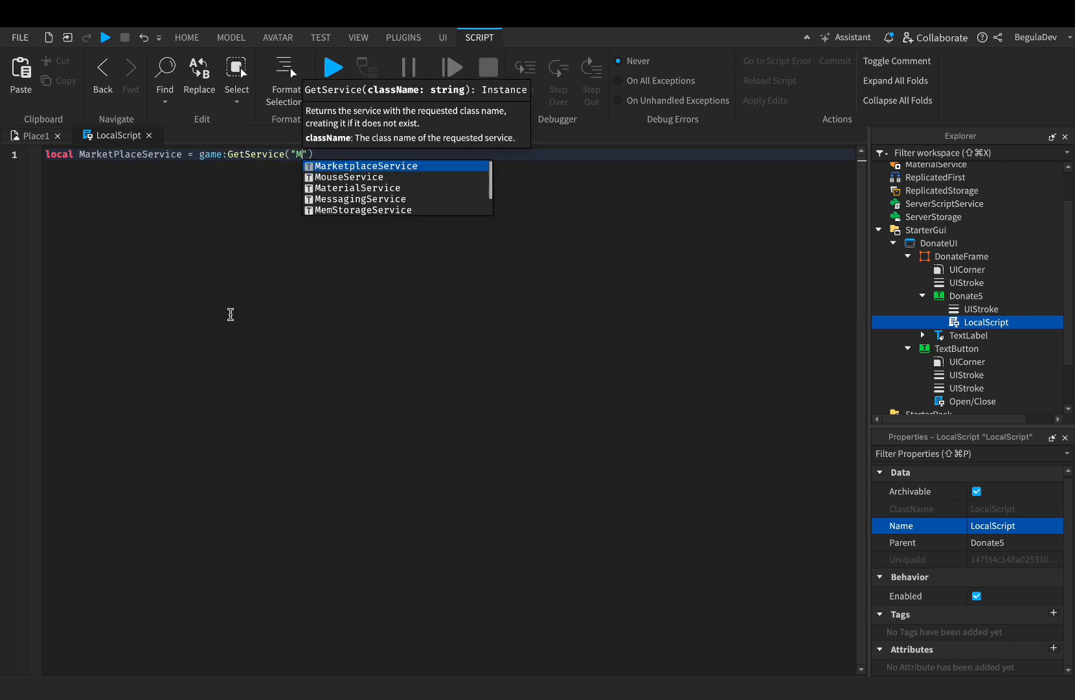
pyautogui.press('Tab')
pyautogui.press('End')
# Add the line local player = game.Players.LocalPlayer below the service declaration
pyautogui.press('Return')
pyautogui.write('local player = game.P')
pyautogui.press('Tab')
pyautogui.write('.Lo')
pyautogui.press('Tab')
# Start the declaration local devProductID = after a blank line, leaving its value empty
pyautogui.press('Return')
pyautogui.press('Return')
pyautogui.write('local devProductID =')
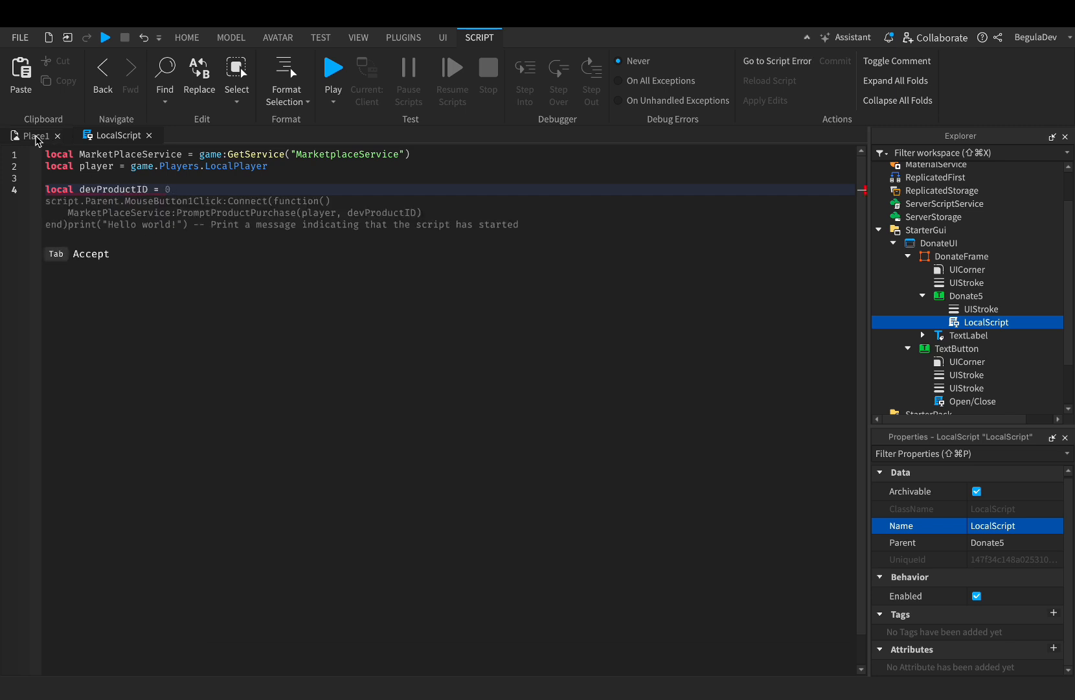
# Return to the place view and save the game to Roblox as Donate Panel Tutorial through Game Settings
pyautogui.click(32, 136)
pyautogui.click(796, 80)
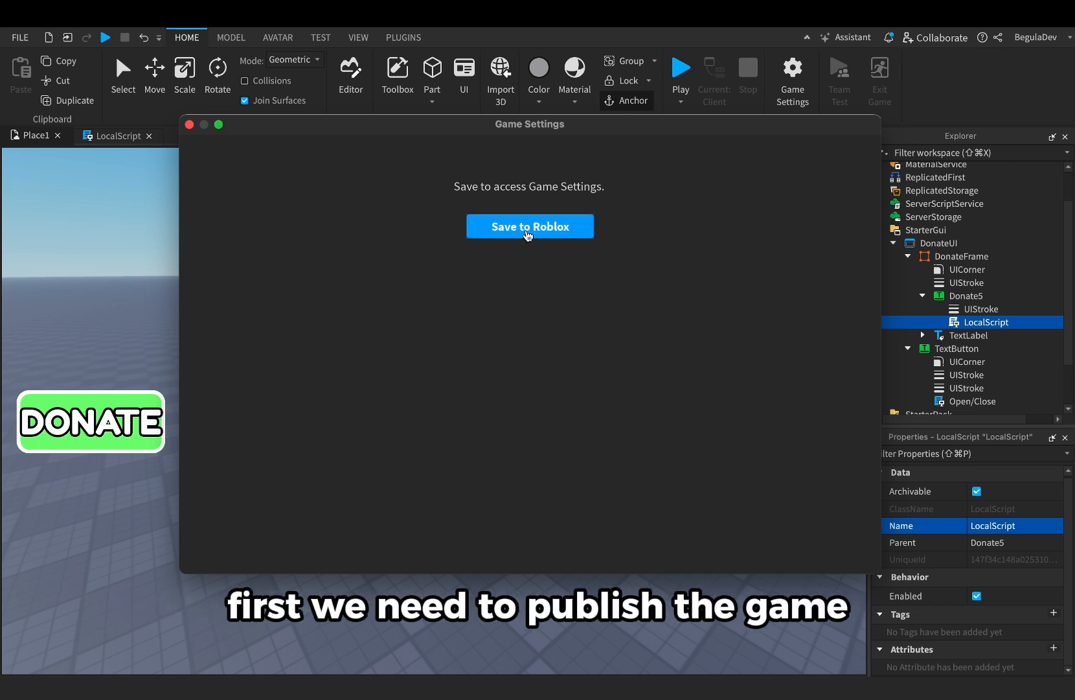
pyautogui.click(544, 230)
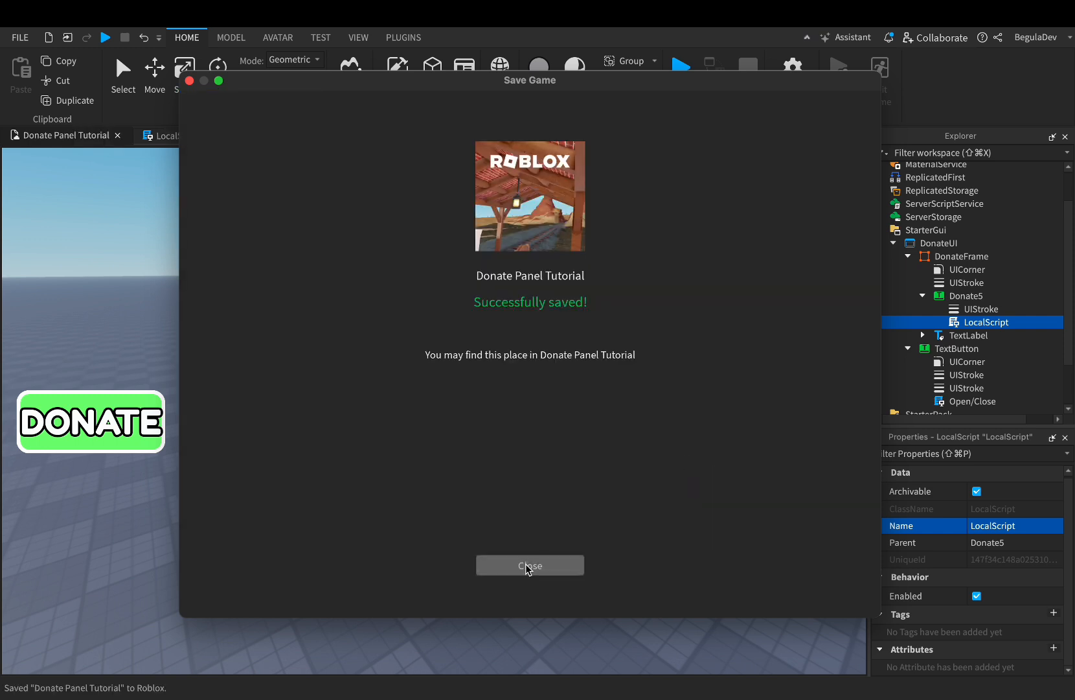
pyautogui.click(528, 568)
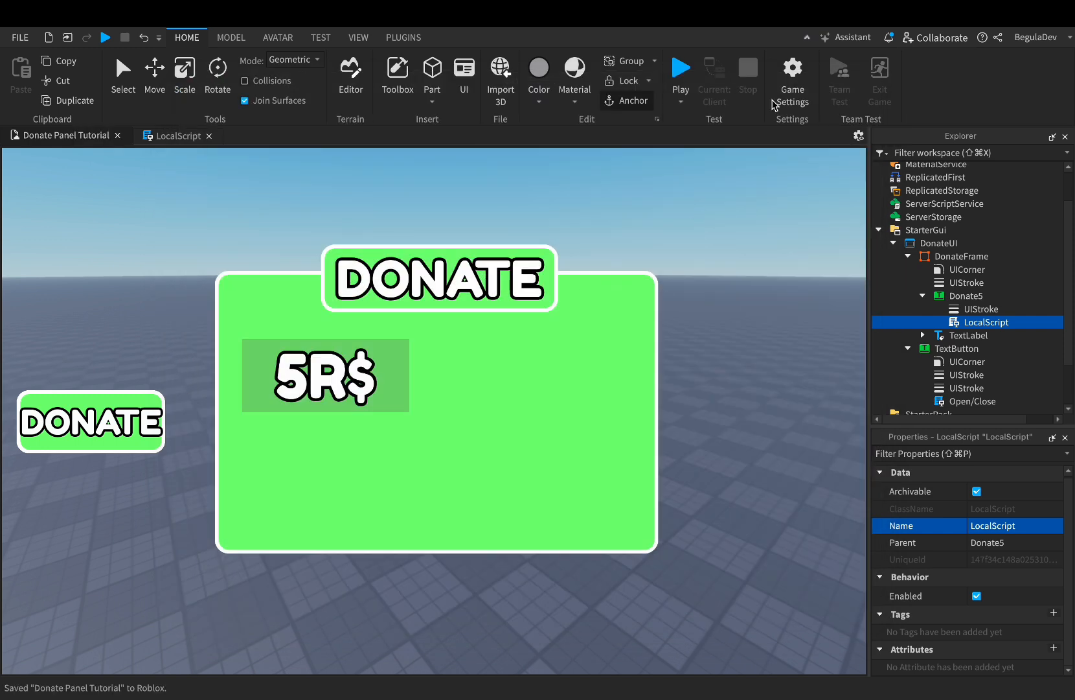
# Create a new developer product in the monetization section of the game settings
pyautogui.click(804, 88)
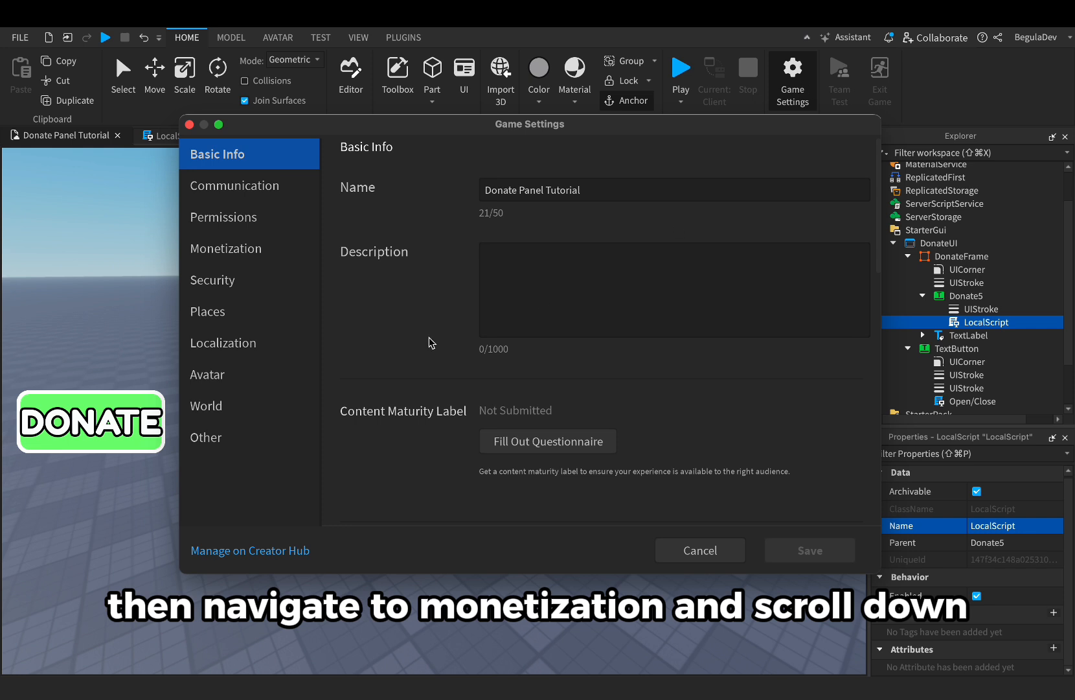
pyautogui.click(281, 257)
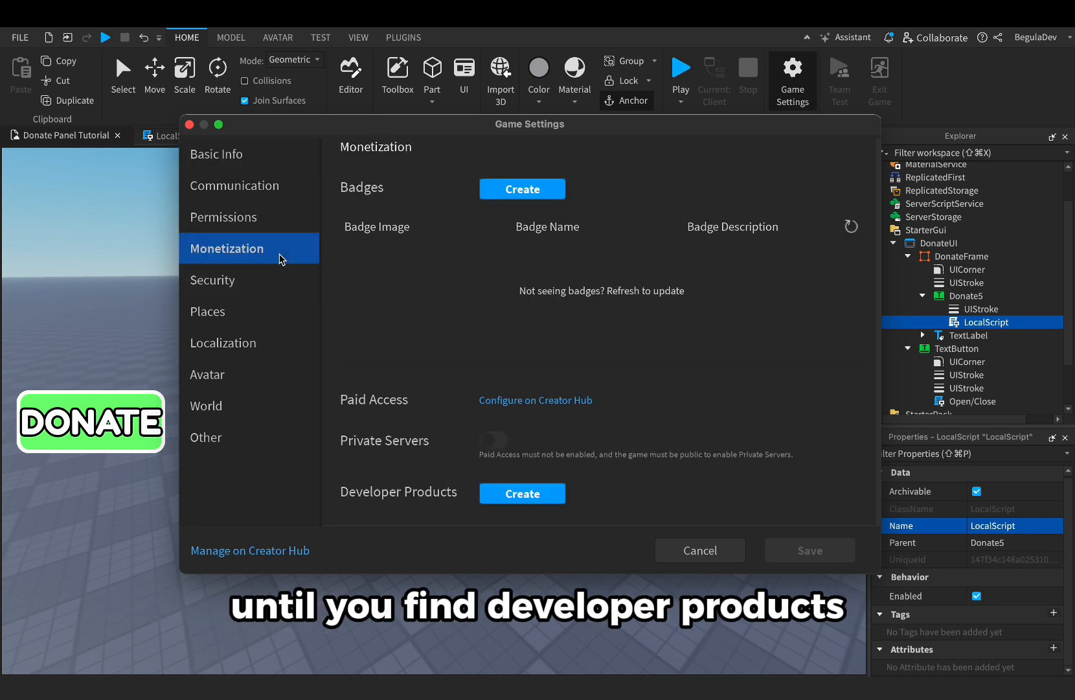
pyautogui.scroll(-1, 561, 363)
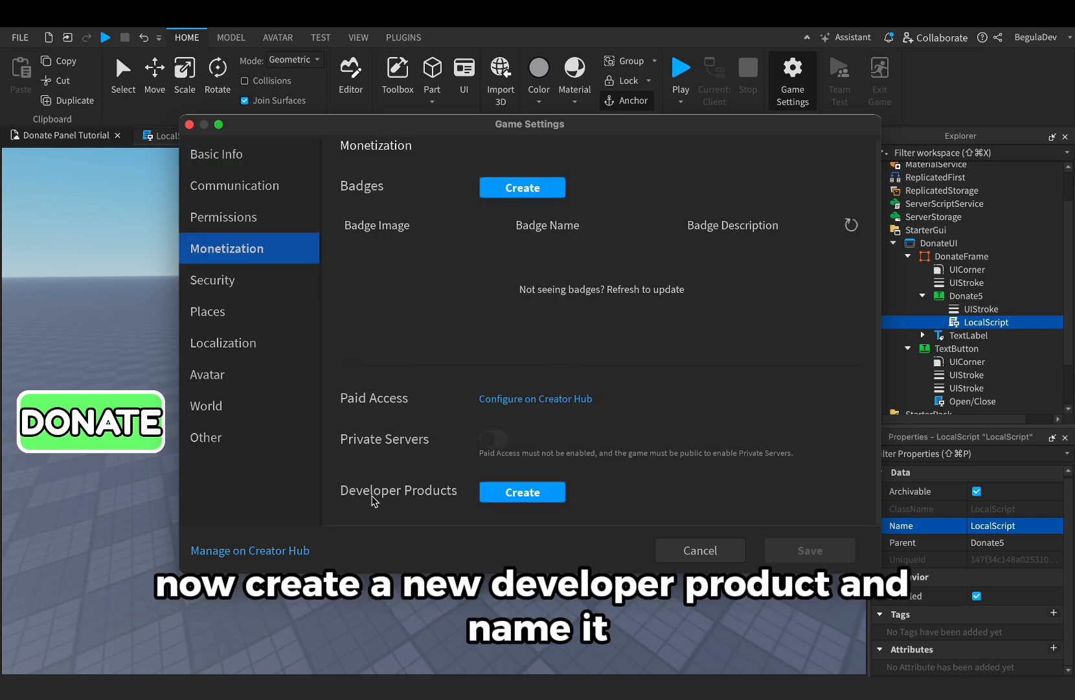
pyautogui.click(530, 501)
pyautogui.scroll(-5, 619, 477)
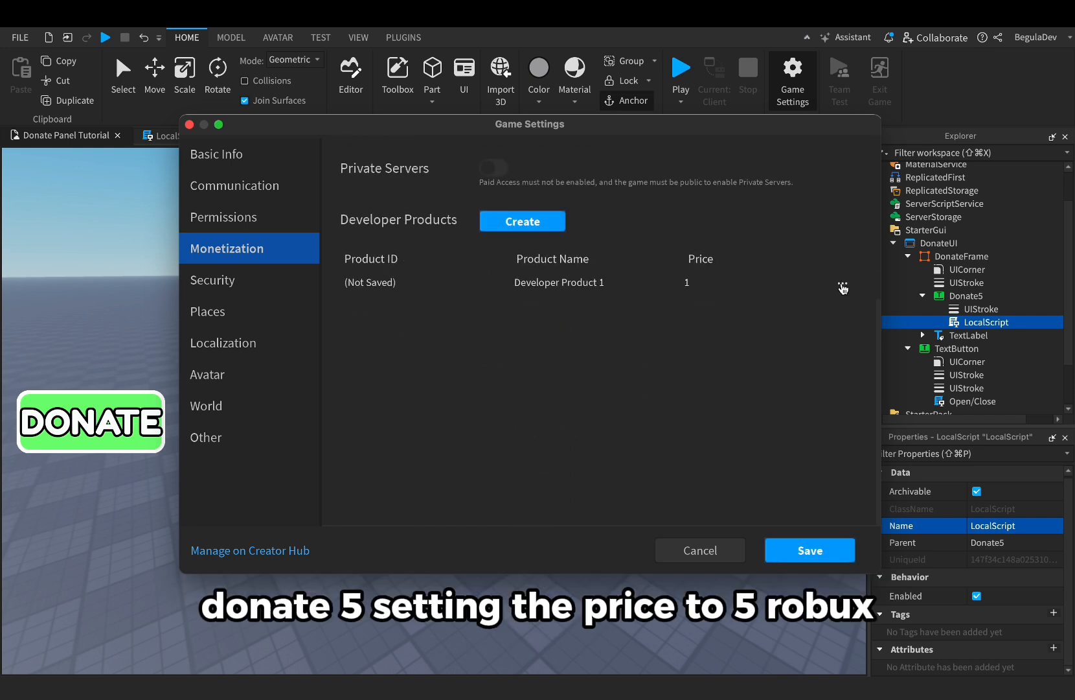
# Name the new developer product Donate 5, set its price to 5 Robux, and save the settings
pyautogui.click(843, 287)
pyautogui.click(853, 303)
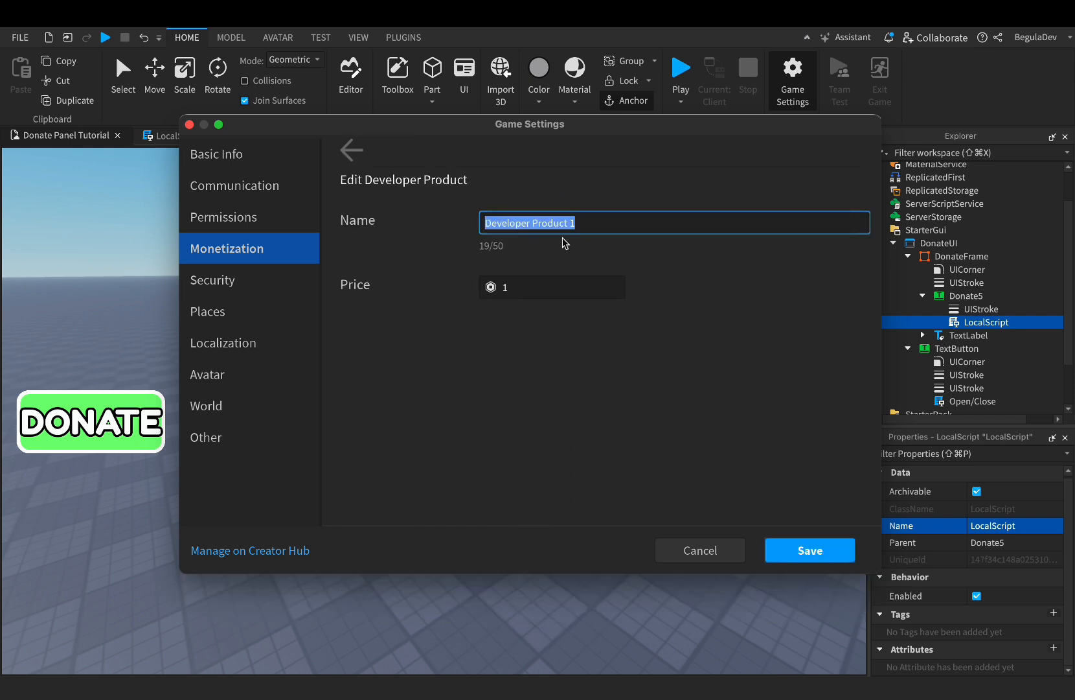
pyautogui.write('Donate 5')
pyautogui.click(555, 283)
pyautogui.press('BackSpace')
pyautogui.write('5')
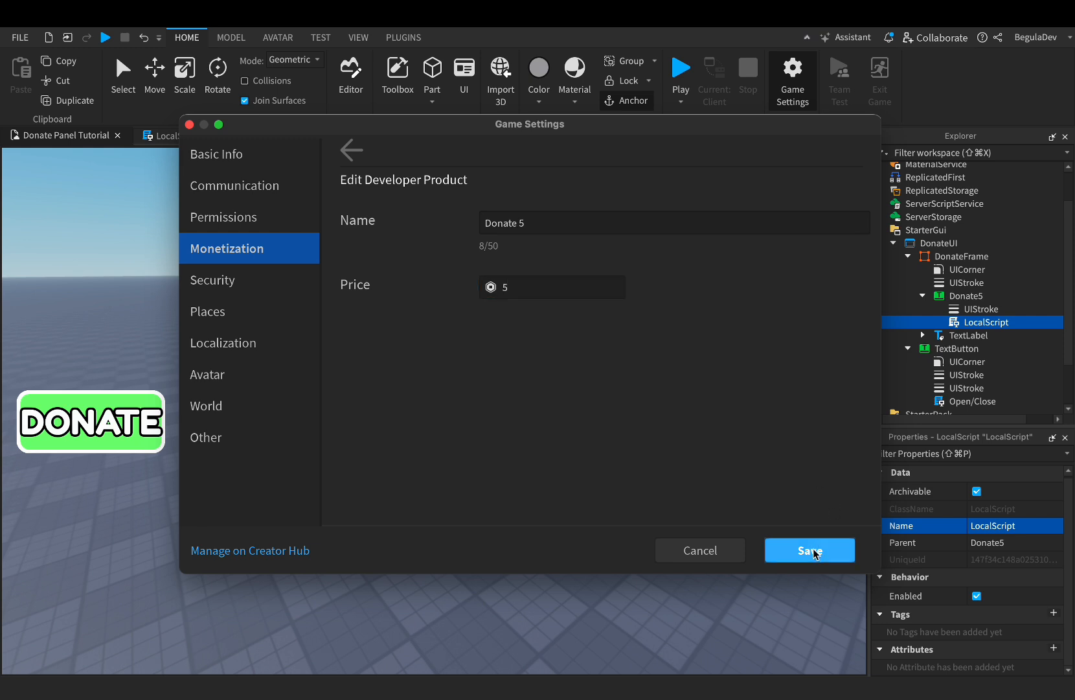
pyautogui.click(816, 550)
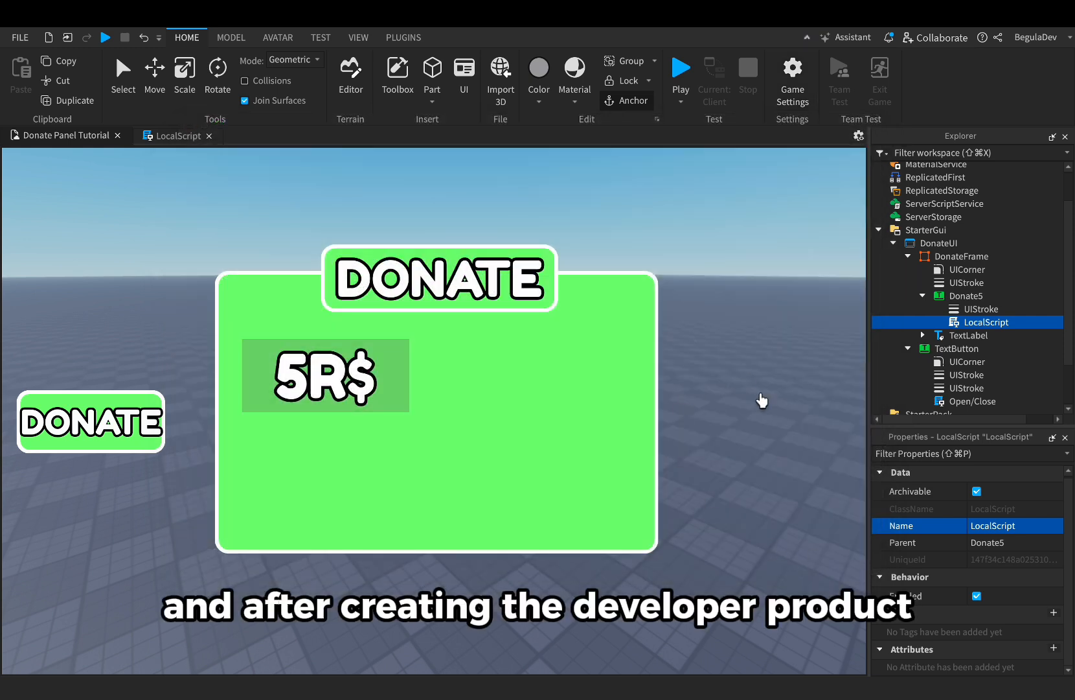
# Copy the Donate 5 product's ID from the game settings and paste it as the devProductID value in the LocalScript
pyautogui.click(791, 89)
pyautogui.click(276, 248)
pyautogui.scroll(-5, 549, 387)
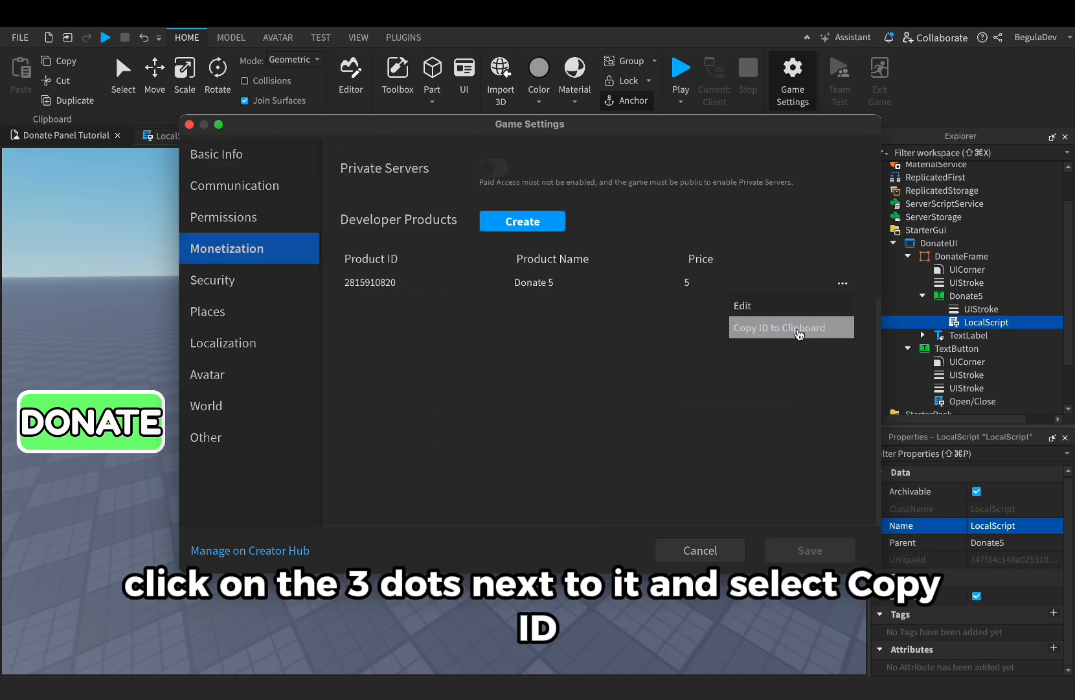
pyautogui.click(690, 550)
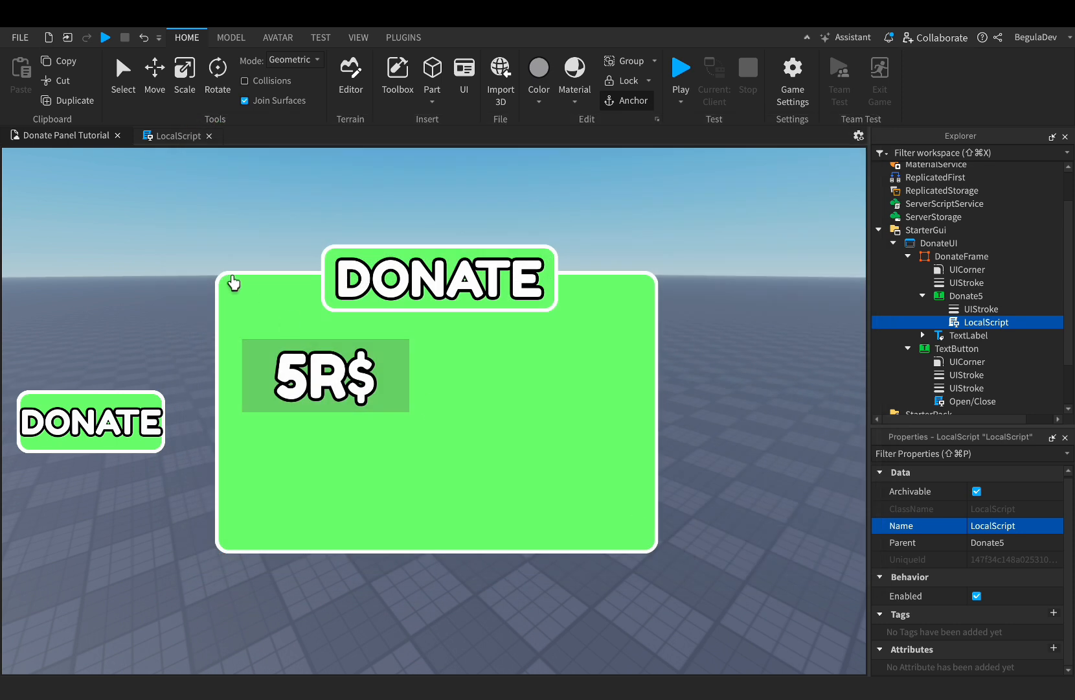
pyautogui.click(176, 135)
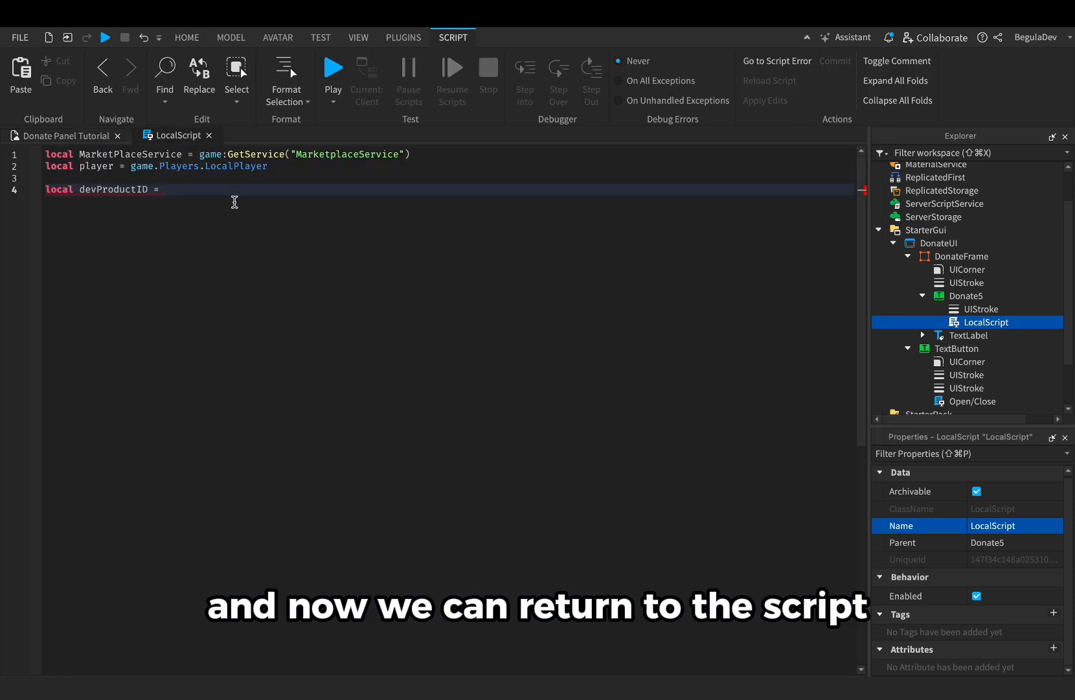
pyautogui.press('super+v')
# Add the line local buyButton = script.Parent after a blank line below devProductID
pyautogui.press('Return')
pyautogui.press('Return')
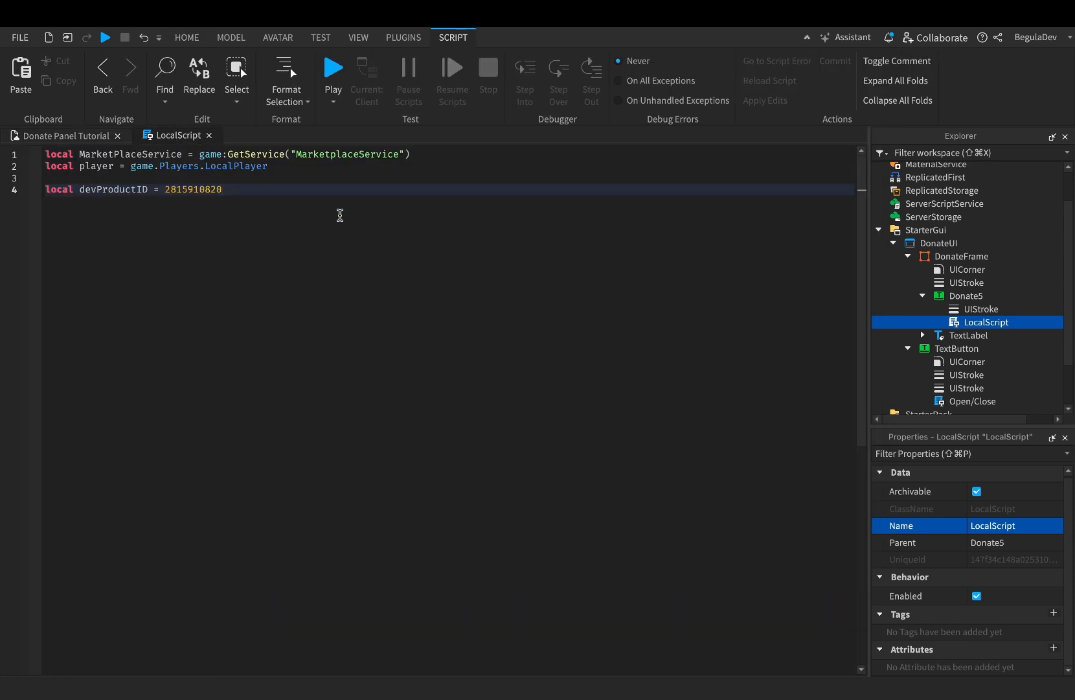
pyautogui.write('local buyButton = script.Parent')
# Connect a function to the button with buyButton.MouseButton1Click:Connect(function() below the variable declarations
pyautogui.press('Return')
pyautogui.press('Return')
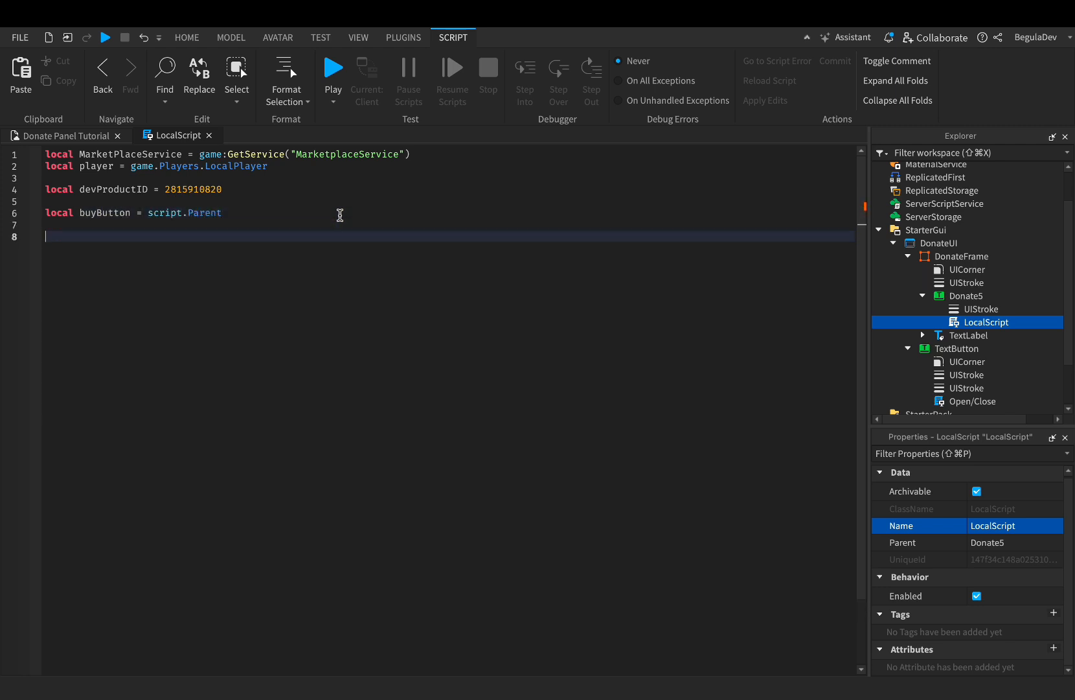
pyautogui.write('buyButton.MouseButton1Click:Connect(function()')
pyautogui.press('Return')
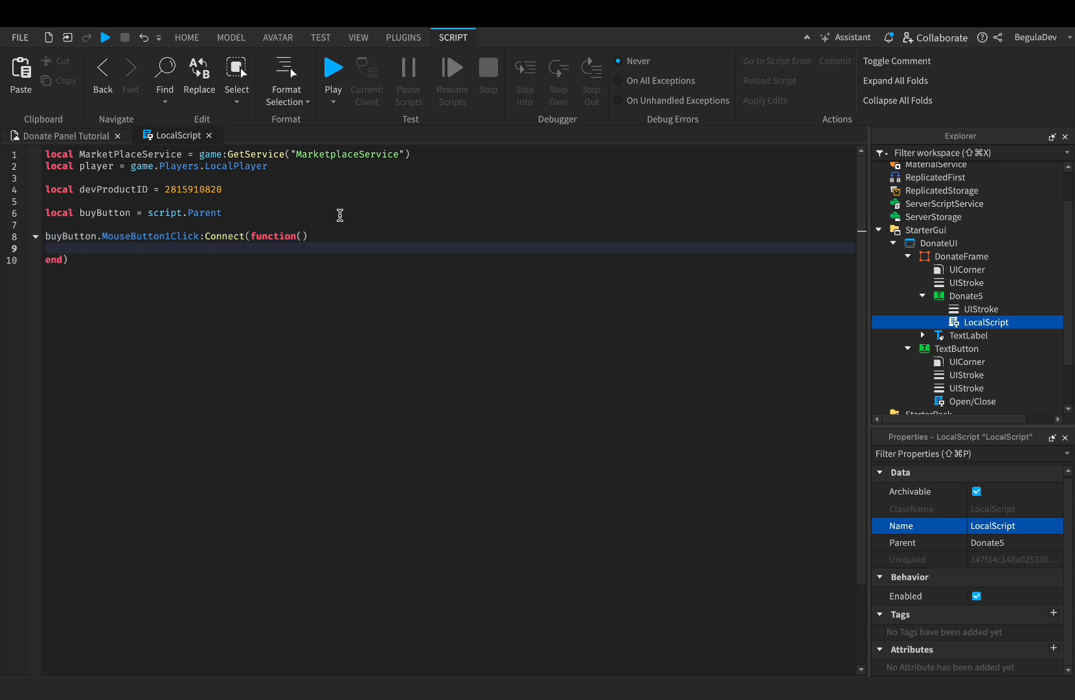
# Inside the click function, add MarketPlaceService:PromptProductPurchase(player, devProductID)
pyautogui.write('marketPlaceService:pro')
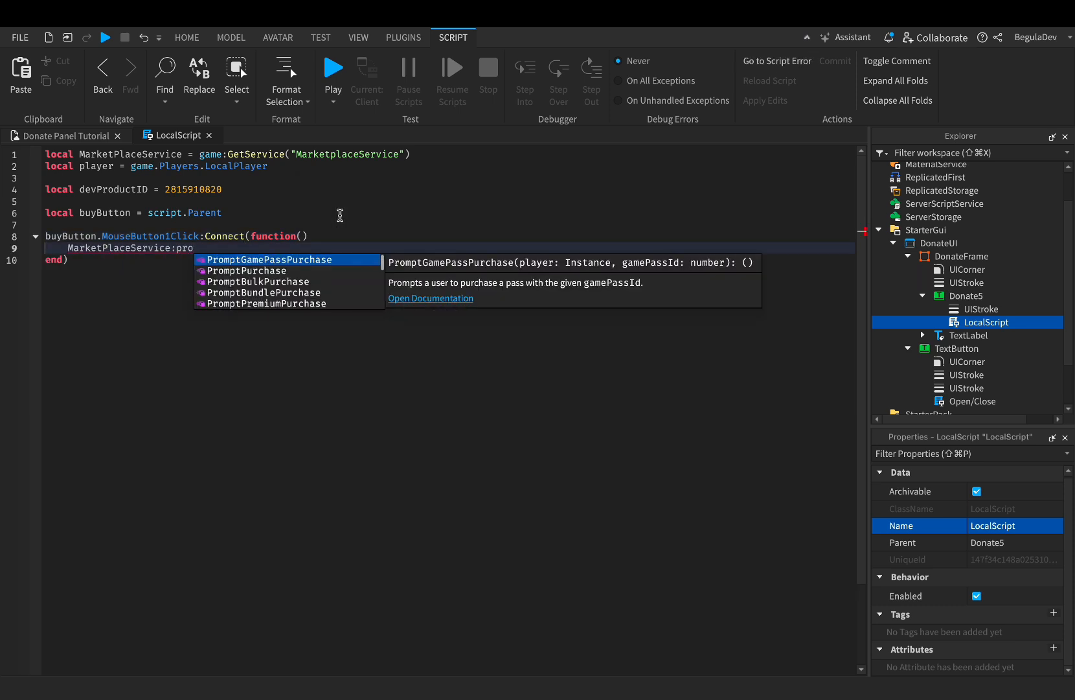
pyautogui.write('mptpro')
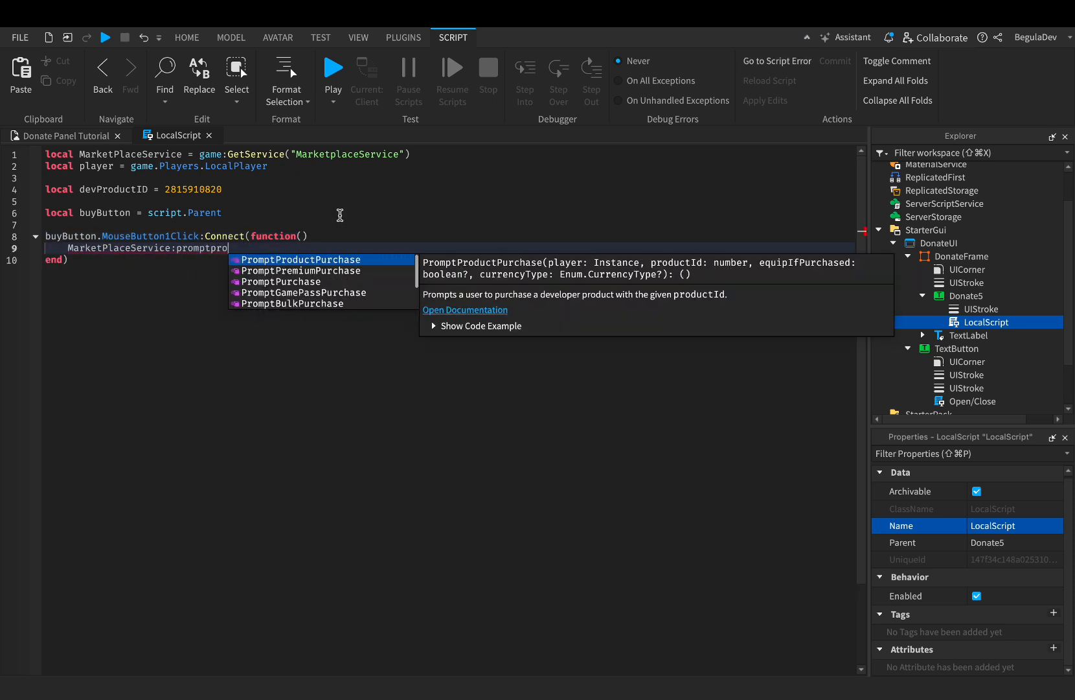
pyautogui.press('Tab')
pyautogui.write('p')
pyautogui.press('Tab')
pyautogui.write(', dev')
pyautogui.press('Tab')
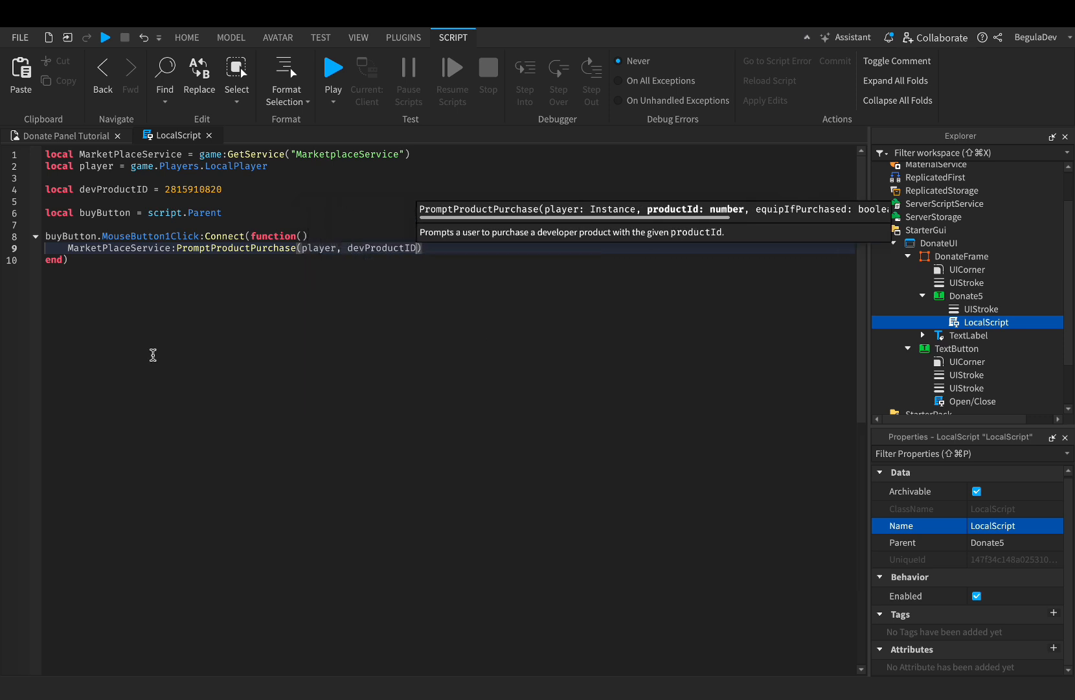
pyautogui.press('Down')
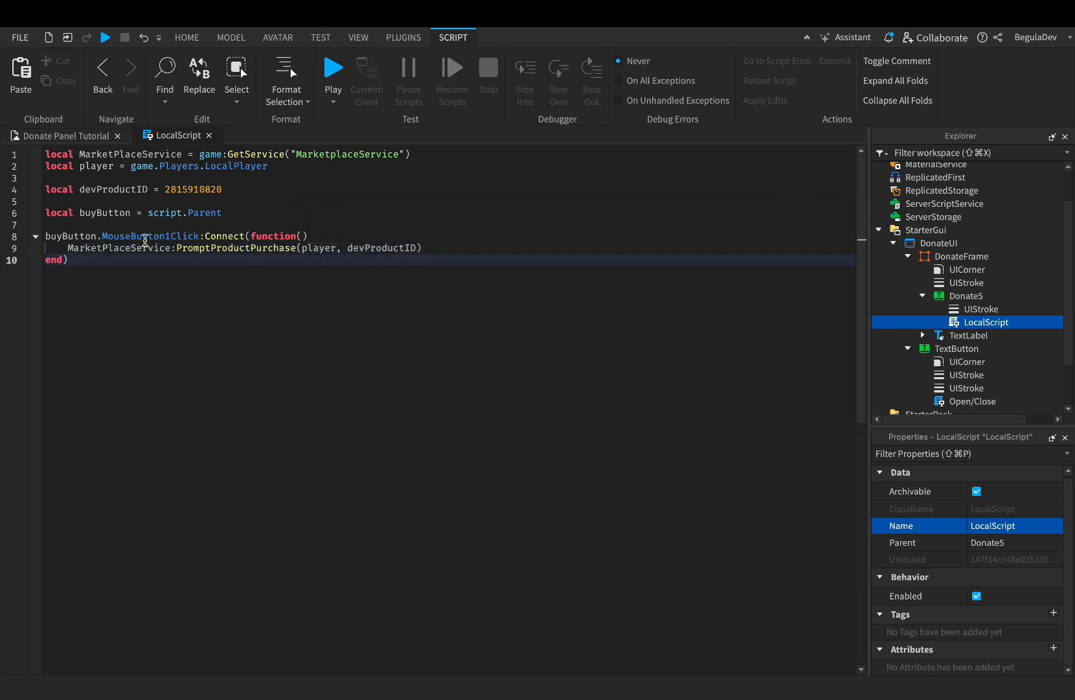
# Return to the place view, duplicate the Donate5 button, and place the copy directly below the original
pyautogui.click(89, 138)
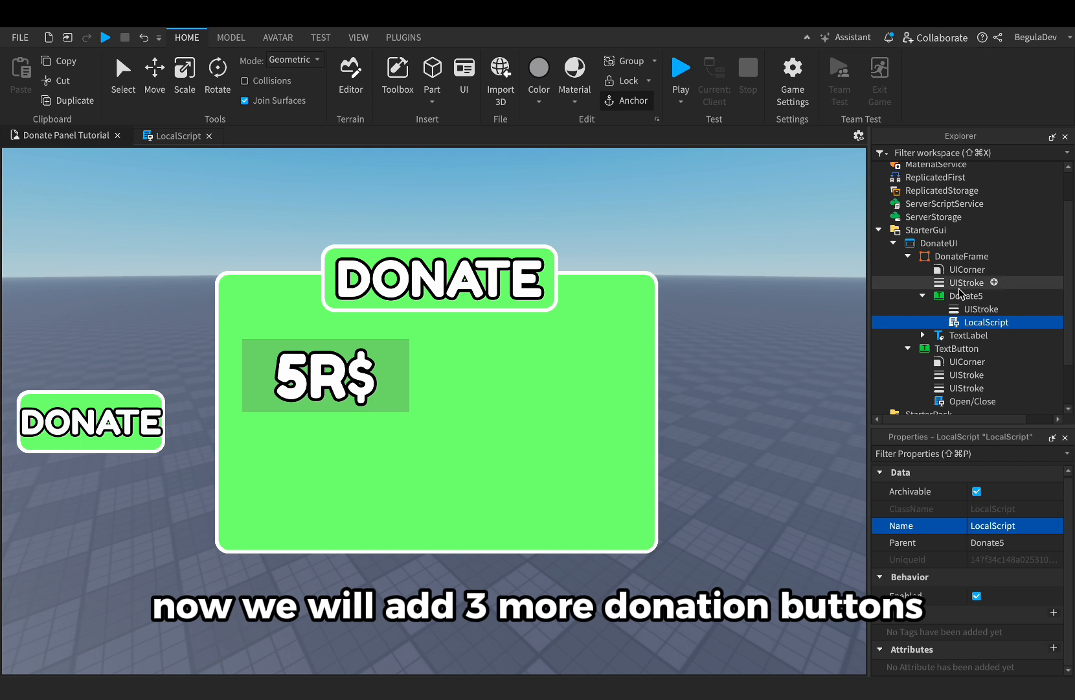
pyautogui.click(924, 296)
pyautogui.click(966, 296)
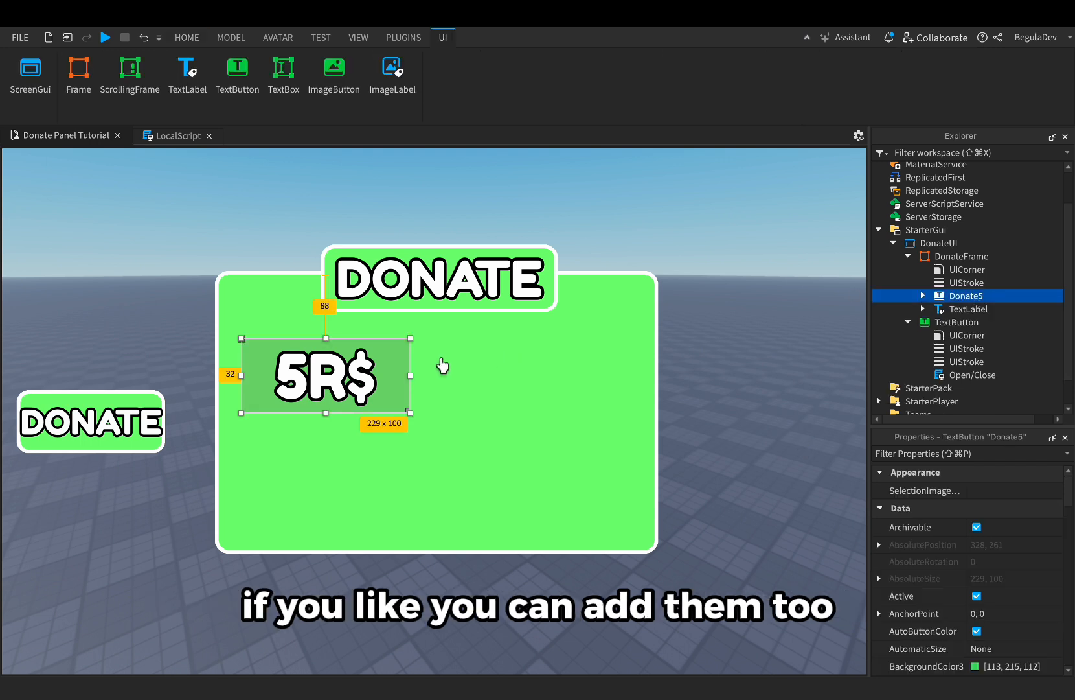
pyautogui.press('super+d')
pyautogui.moveTo(387, 362); pyautogui.dragTo(389, 468)
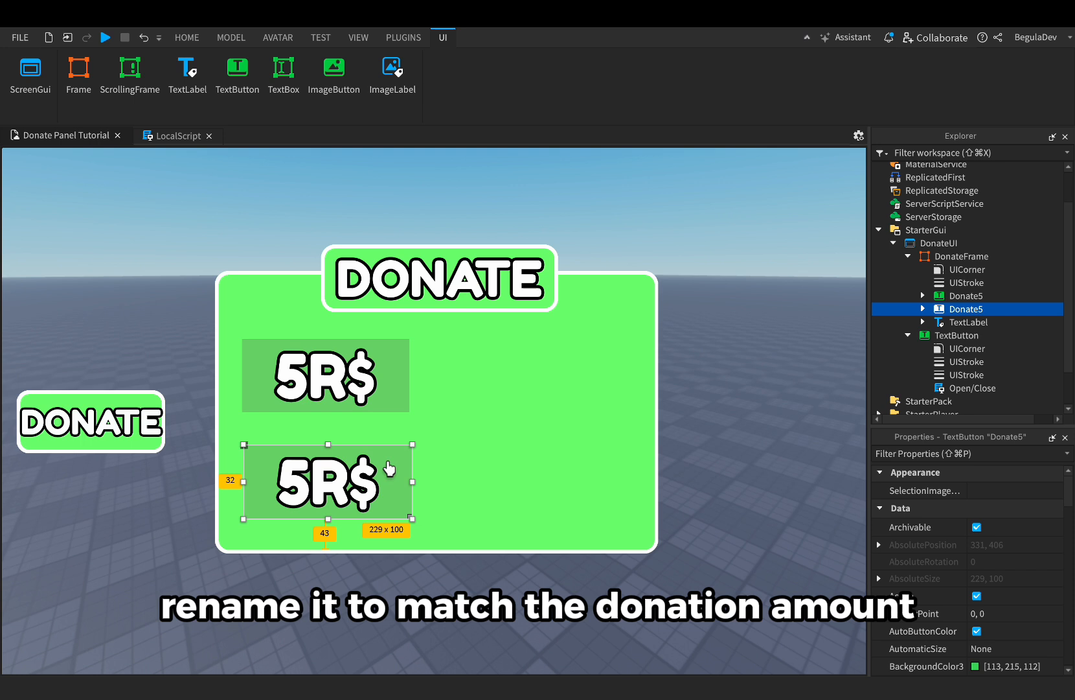
# Duplicate both donation buttons together and place the copies beside them as a second column
pyautogui.keyDown('shift'); pyautogui.click(397, 380); pyautogui.keyUp('shift')
pyautogui.press('super+d')
pyautogui.moveTo(396, 384); pyautogui.dragTo(596, 386)
# Select all four donation buttons and shift them slightly right to center them in the donate frame
pyautogui.keyDown('shift'); pyautogui.click(401, 405); pyautogui.keyUp('shift')
pyautogui.keyDown('shift'); pyautogui.click(399, 482); pyautogui.keyUp('shift')
pyautogui.moveTo(396, 376); pyautogui.dragTo(404, 376)
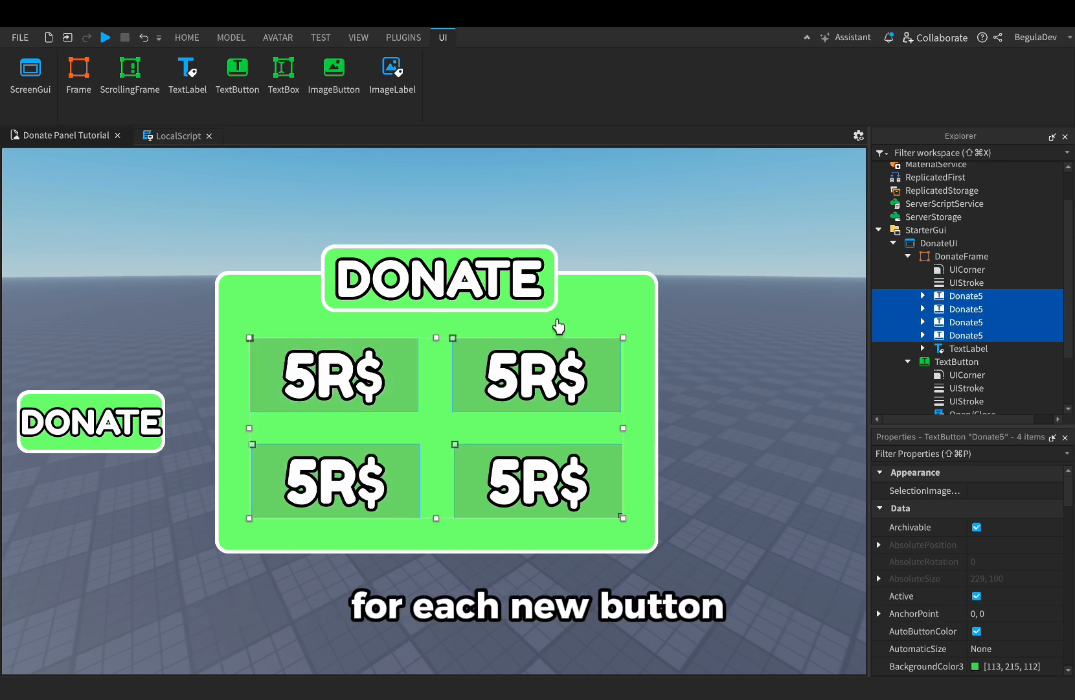
pyautogui.click(710, 343)
# Rename the upper-right donation button to Donate10
pyautogui.click(951, 309)
pyautogui.click(966, 322)
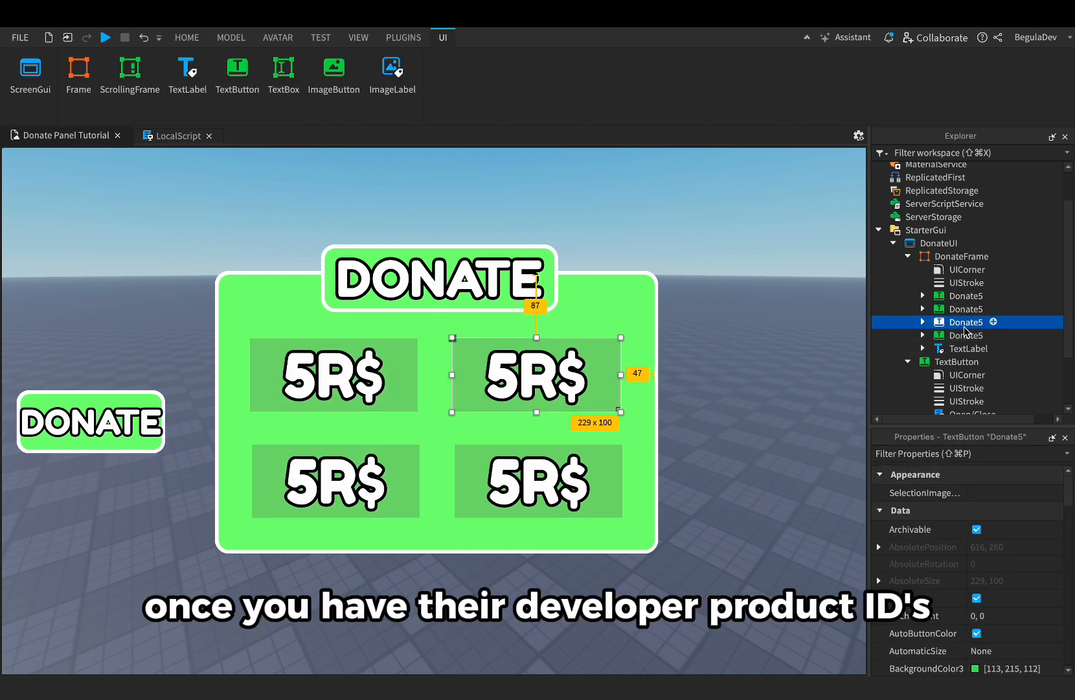
pyautogui.scroll(-10, 972, 559)
pyautogui.scroll(3, 971, 560)
pyautogui.click(1025, 548)
pyautogui.press('BackSpace')
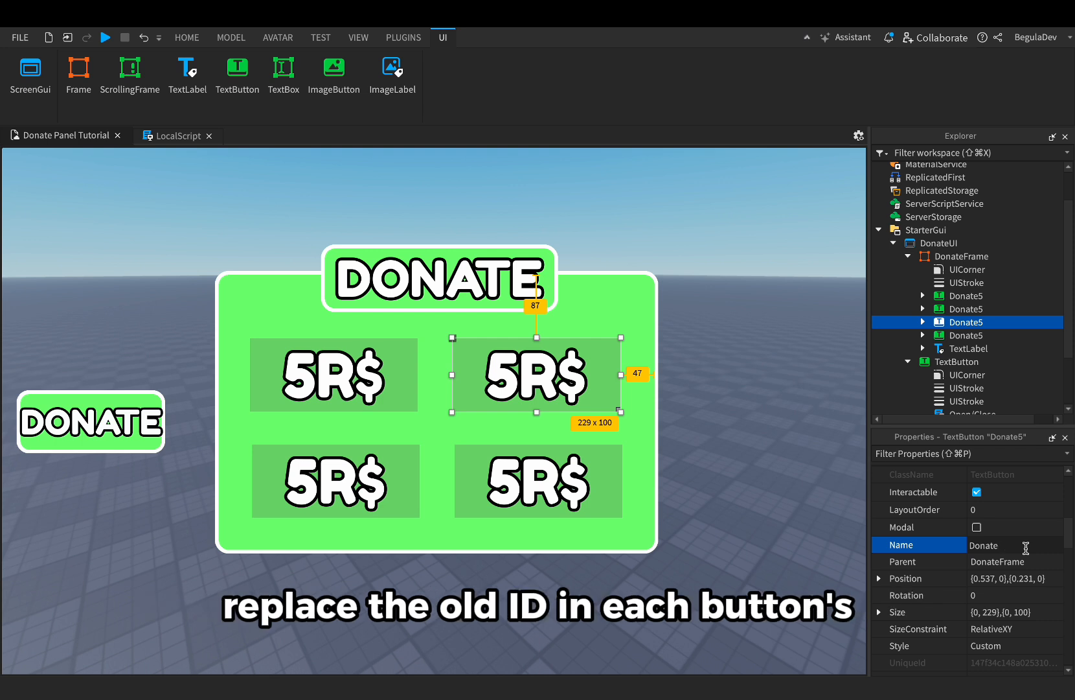
# Rename the lower-left donation button to Donate25 and the lower-right one to Donate50
pyautogui.click(951, 308)
pyautogui.click(1028, 546)
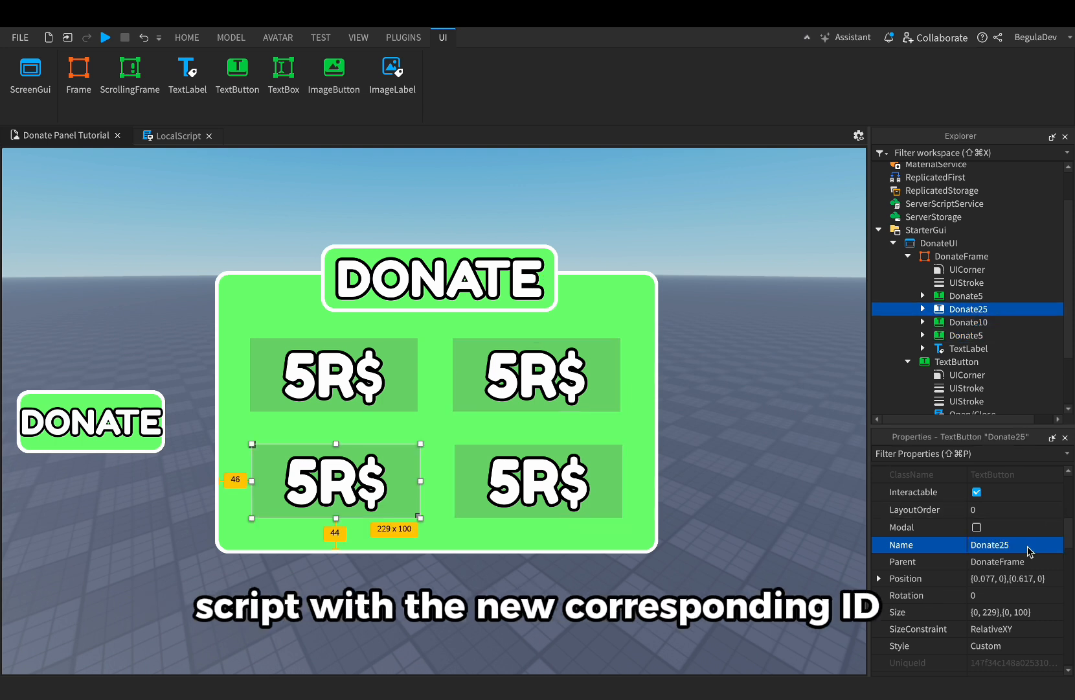
pyautogui.click(965, 335)
pyautogui.click(1028, 546)
pyautogui.write('0')
# Set the Donate10 button's text to 10R$
pyautogui.click(952, 322)
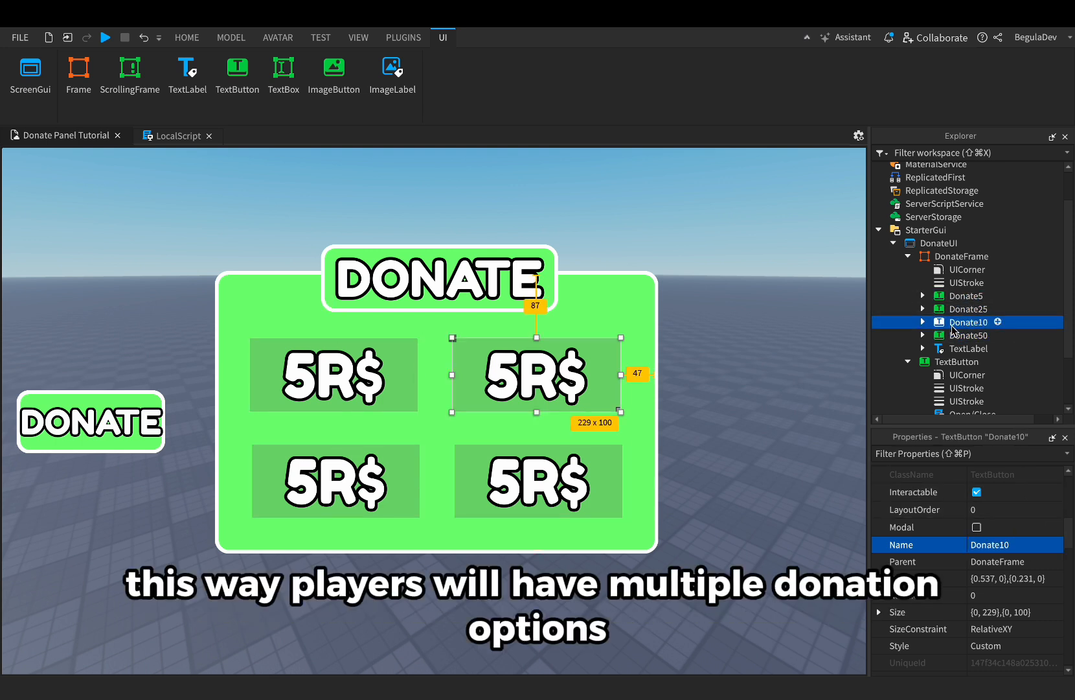
pyautogui.scroll(-10, 972, 570)
pyautogui.click(1010, 558)
pyautogui.write('10R$')
pyautogui.press('Return')
# Set the Donate25 button's text to 25R$ and the Donate50 button's text to 50R$
pyautogui.click(968, 309)
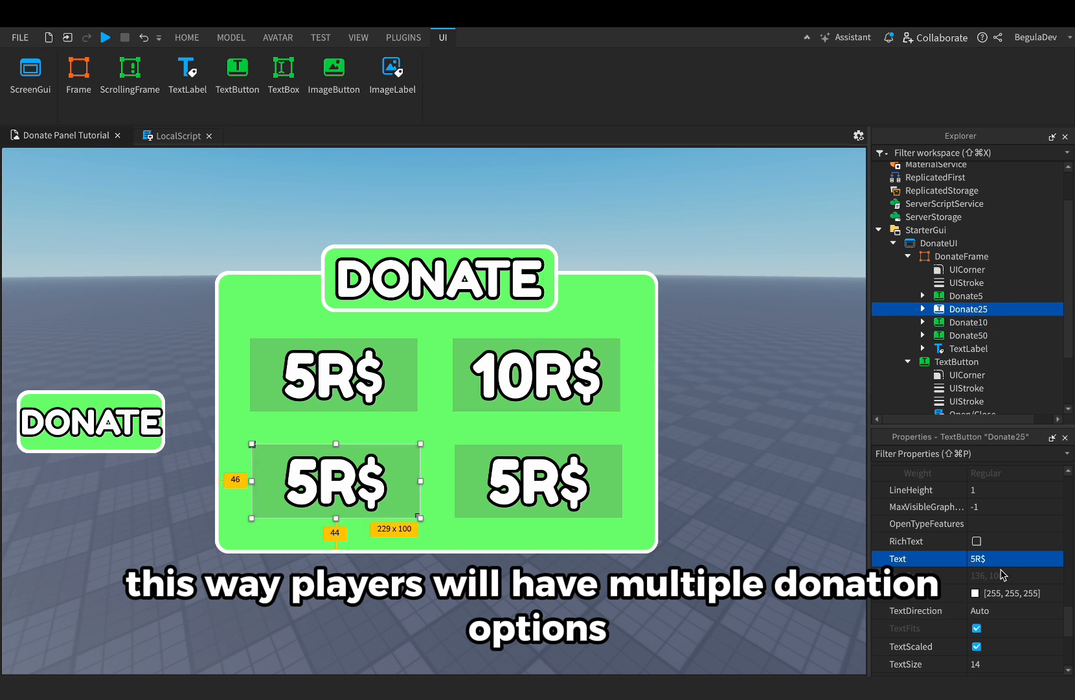
pyautogui.click(972, 558)
pyautogui.write('2')
pyautogui.press('Return')
pyautogui.click(969, 335)
pyautogui.click(979, 558)
pyautogui.write('0')
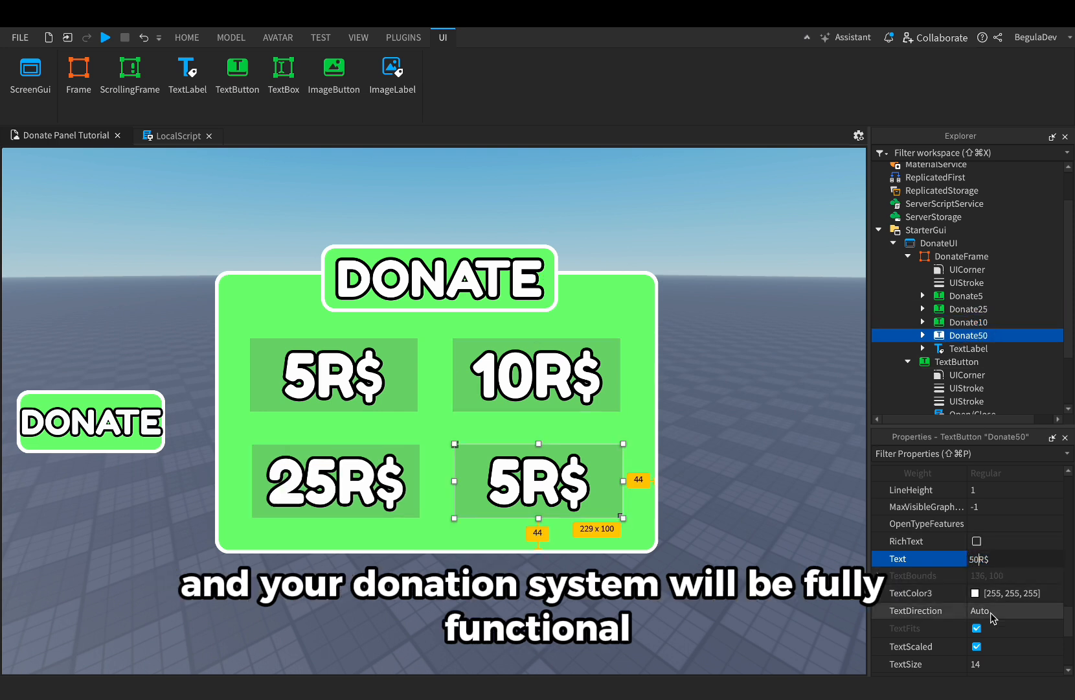
pyautogui.press('Return')
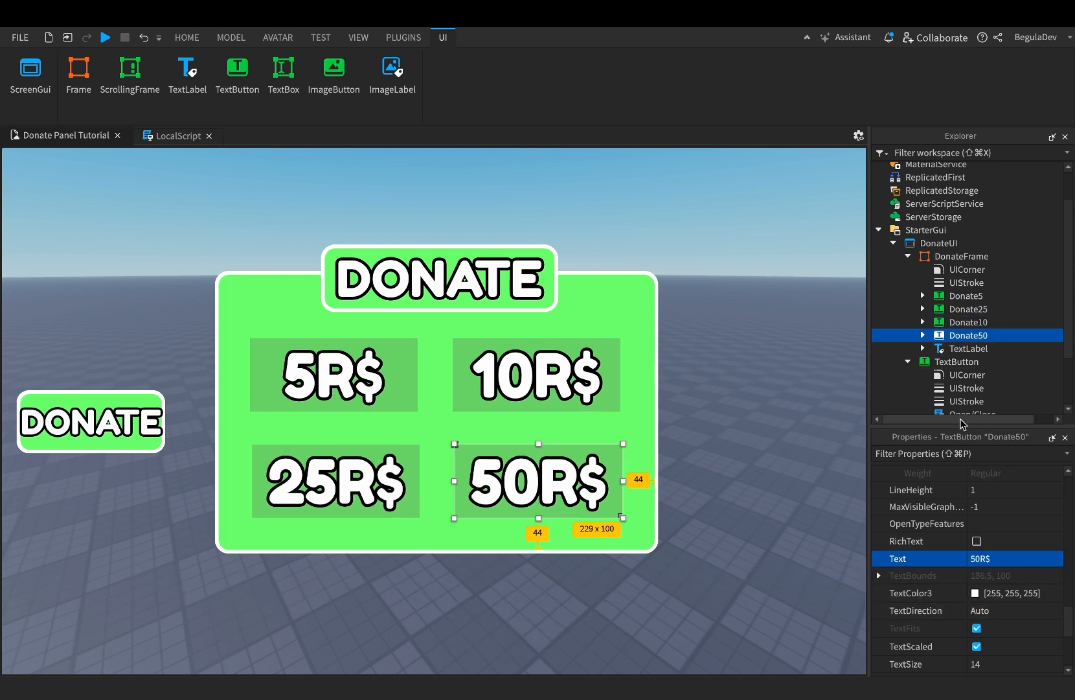
# Create a second developer product in the game's monetization settings
pyautogui.click(195, 38)
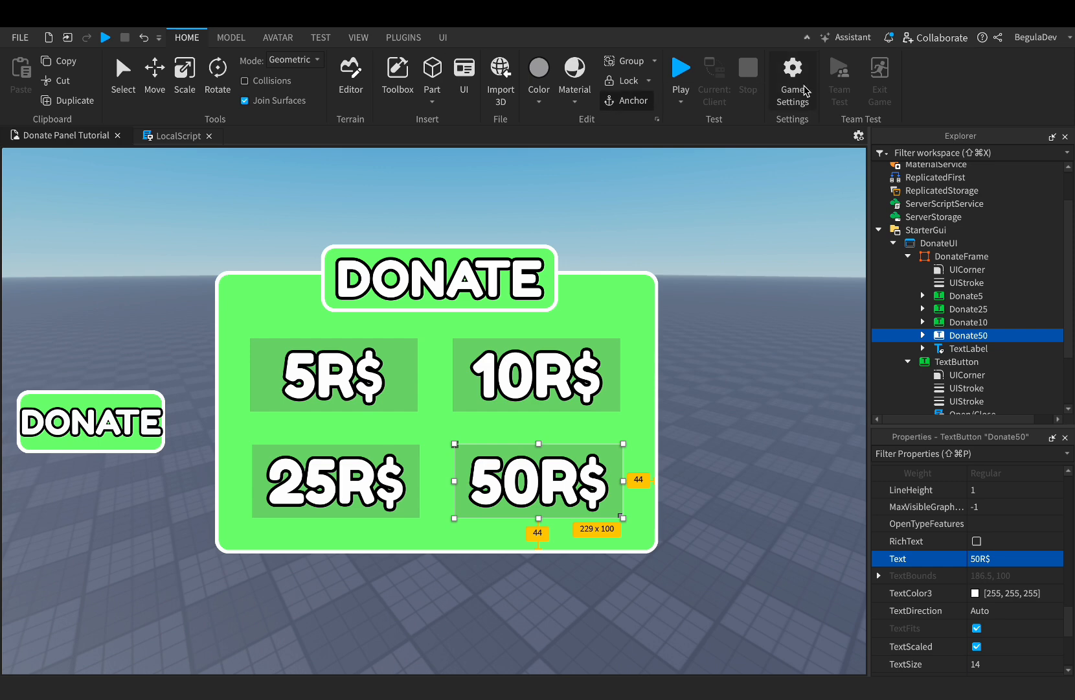
pyautogui.click(806, 90)
pyautogui.click(260, 249)
pyautogui.click(543, 227)
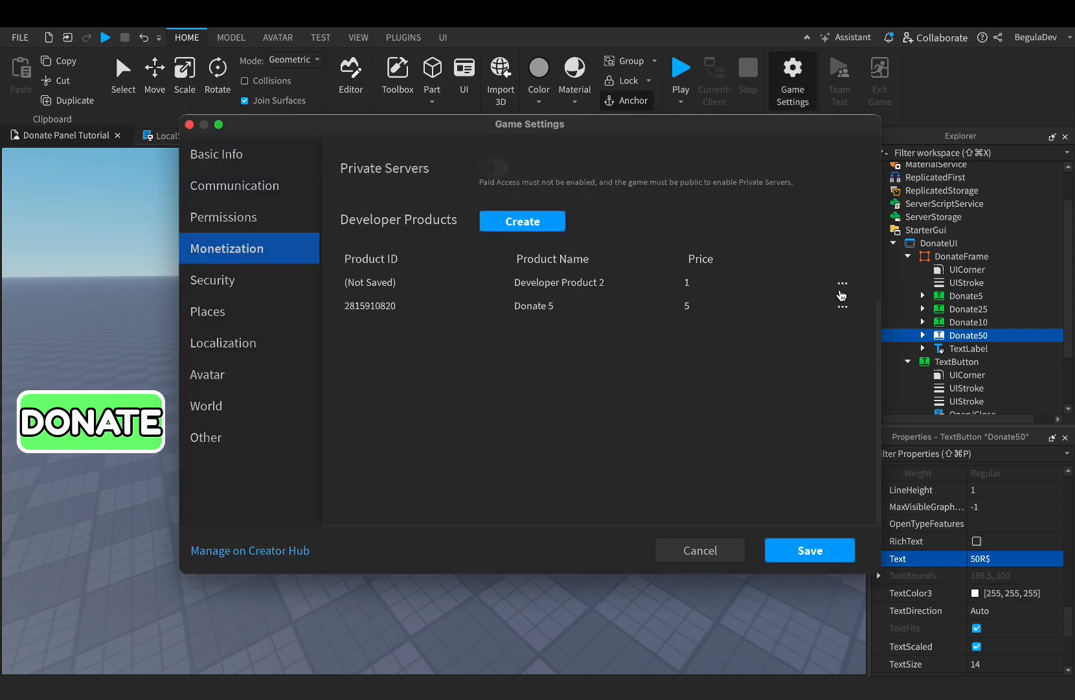
# Name the second developer product Donate 10, set its price to 10 Robux, and save the settings
pyautogui.click(843, 283)
pyautogui.tripleClick(633, 218)
pyautogui.write('Don')
pyautogui.press('Tab')
pyautogui.write('10')
pyautogui.click(810, 550)
# Copy the Donate 10 product's ID and replace the devProductID value in the Donate10 button's LocalScript with it
pyautogui.click(793, 80)
pyautogui.click(276, 256)
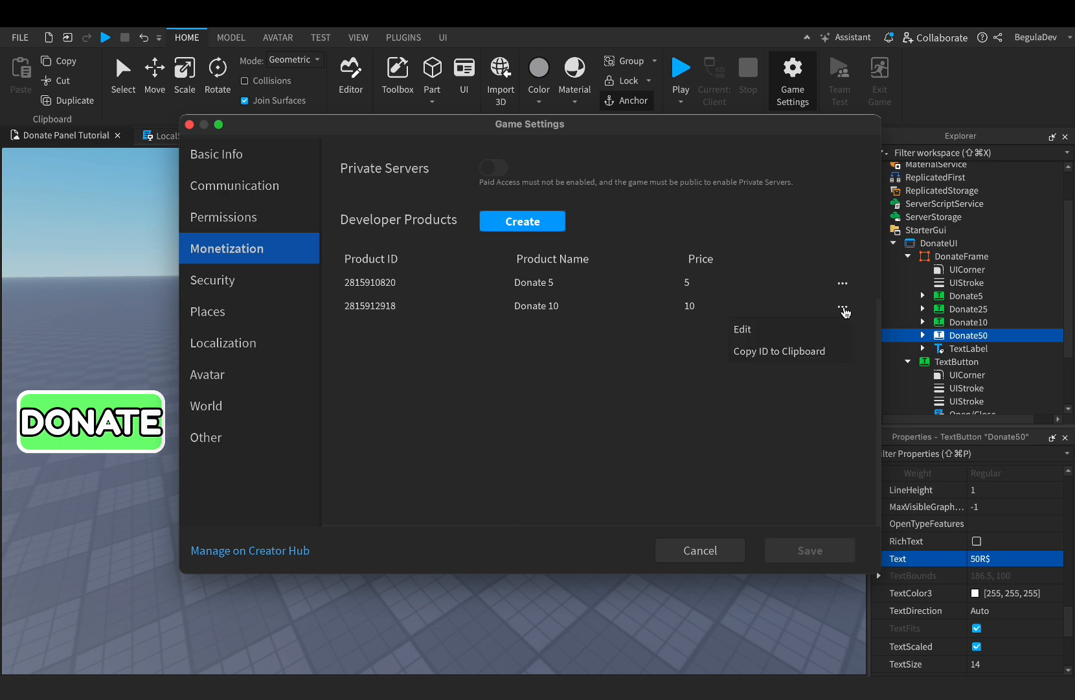
pyautogui.click(843, 306)
pyautogui.click(790, 350)
pyautogui.click(700, 550)
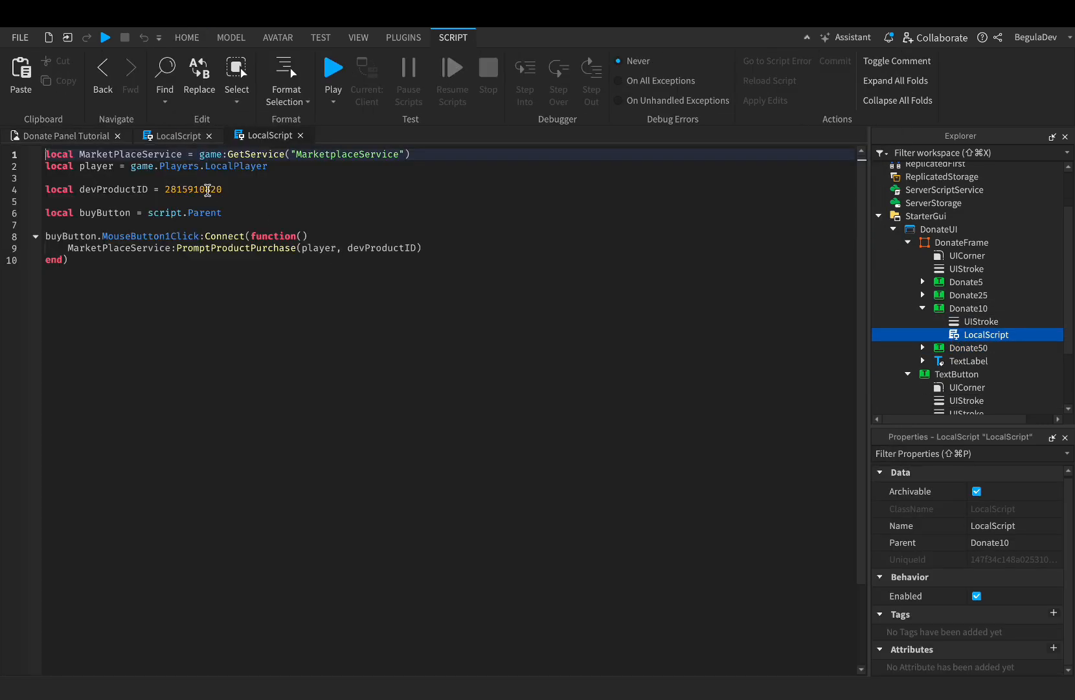
pyautogui.click(248, 195)
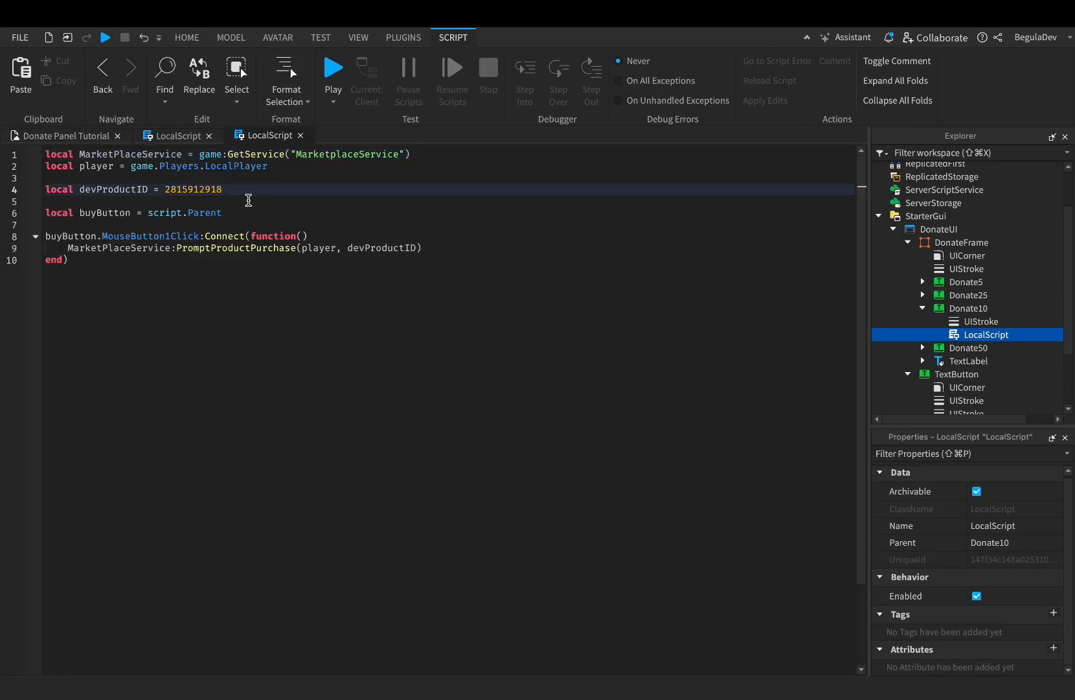
# Return to the place view and create a third developer product in the game's monetization settings
pyautogui.click(64, 135)
pyautogui.click(793, 81)
pyautogui.click(227, 248)
pyautogui.click(523, 221)
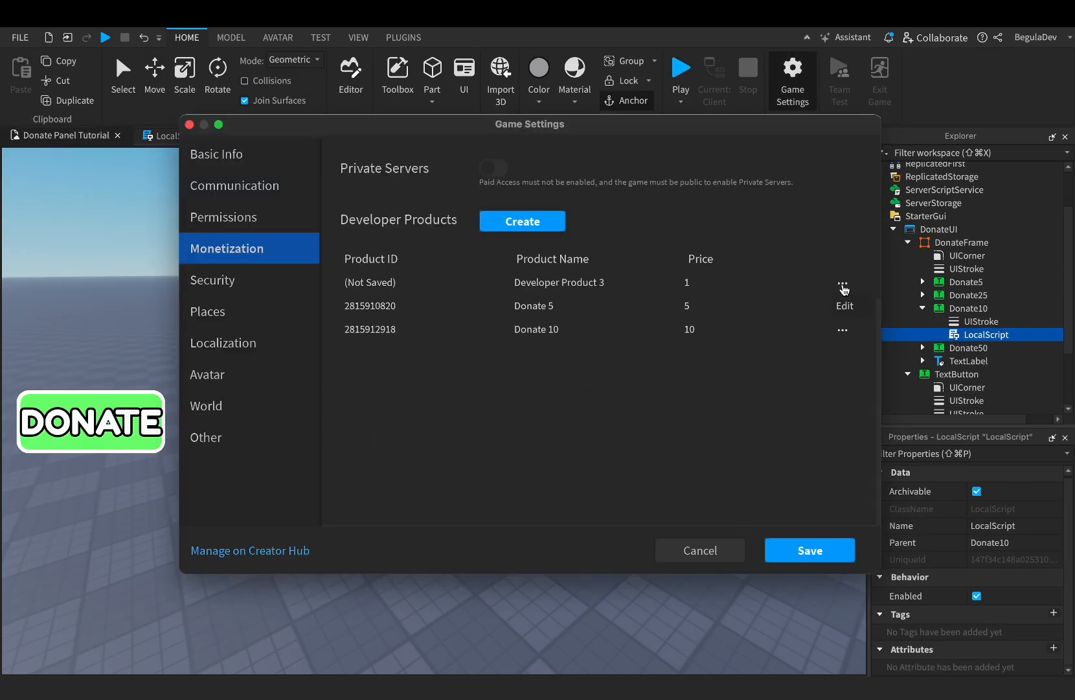
# Name the third developer product Donate 25, set its price to 25 Robux, and save the settings
pyautogui.click(843, 287)
pyautogui.click(803, 308)
pyautogui.doubleClick(599, 218)
pyautogui.write('Donate 25')
pyautogui.click(528, 287)
pyautogui.write('25')
pyautogui.click(809, 550)
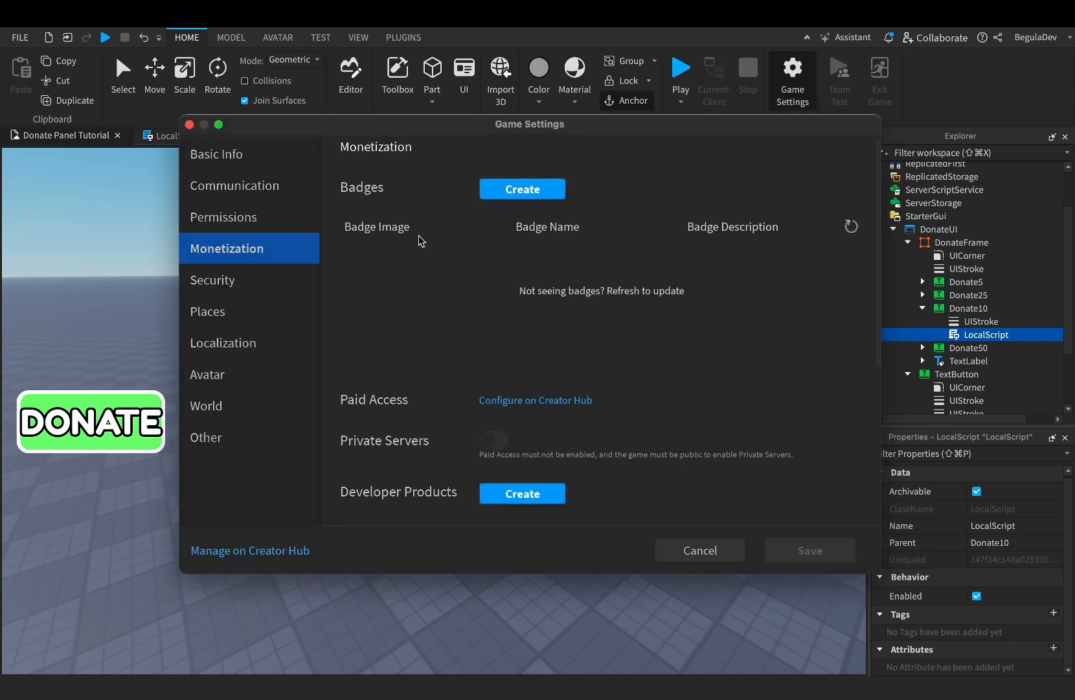
# Add a fourth developer product named Donate 50, set its price to 50 Robux, save the settings and open that product's options
pyautogui.scroll(-5, 421, 241)
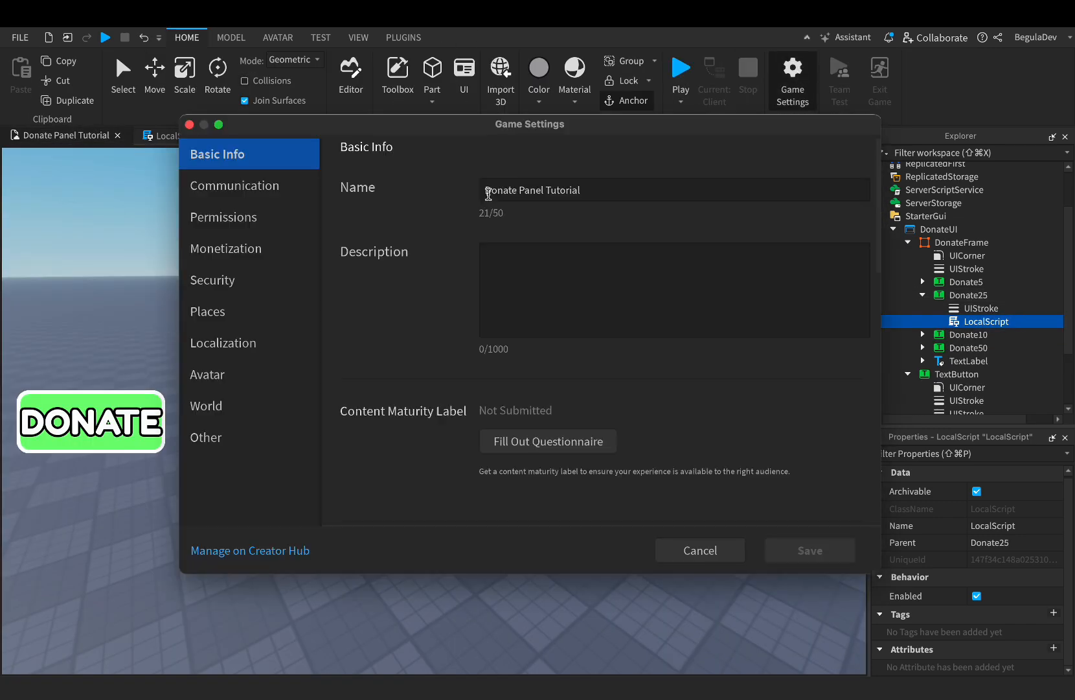
pyautogui.click(842, 284)
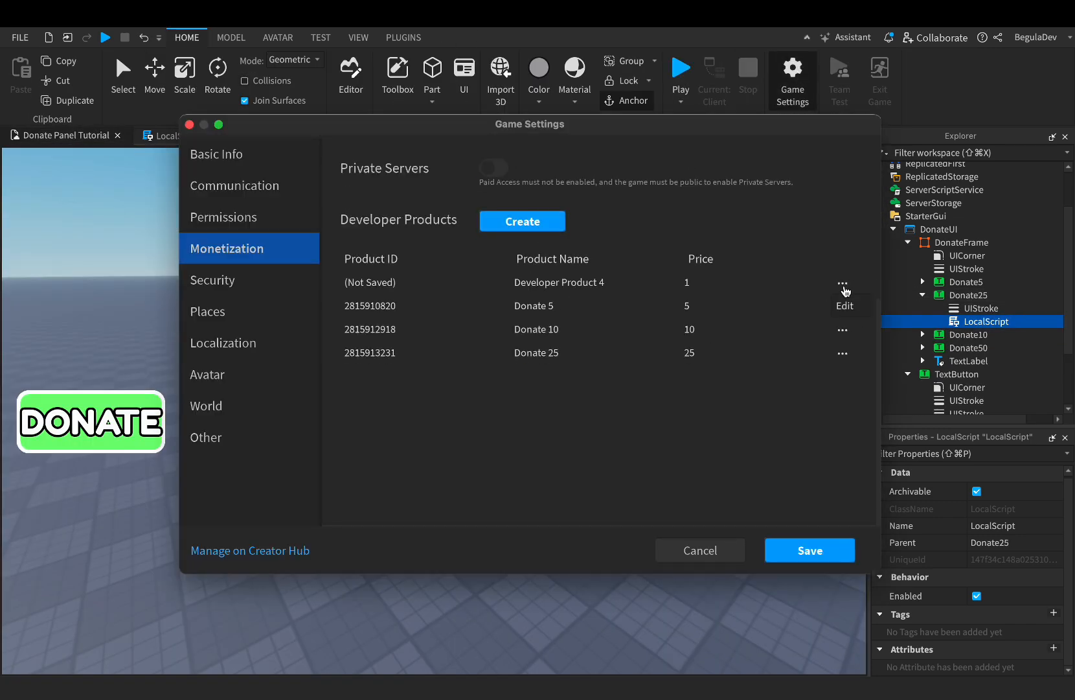
pyautogui.click(845, 305)
pyautogui.write('Donate 50')
pyautogui.doubleClick(545, 285)
pyautogui.write('50')
pyautogui.click(810, 550)
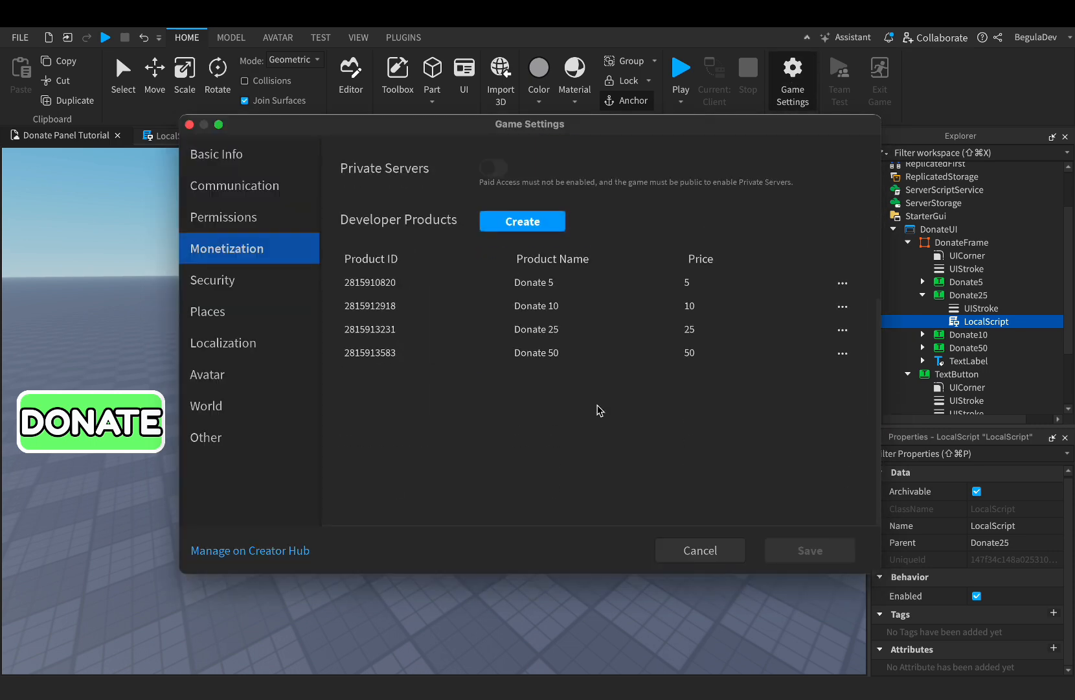
pyautogui.click(843, 352)
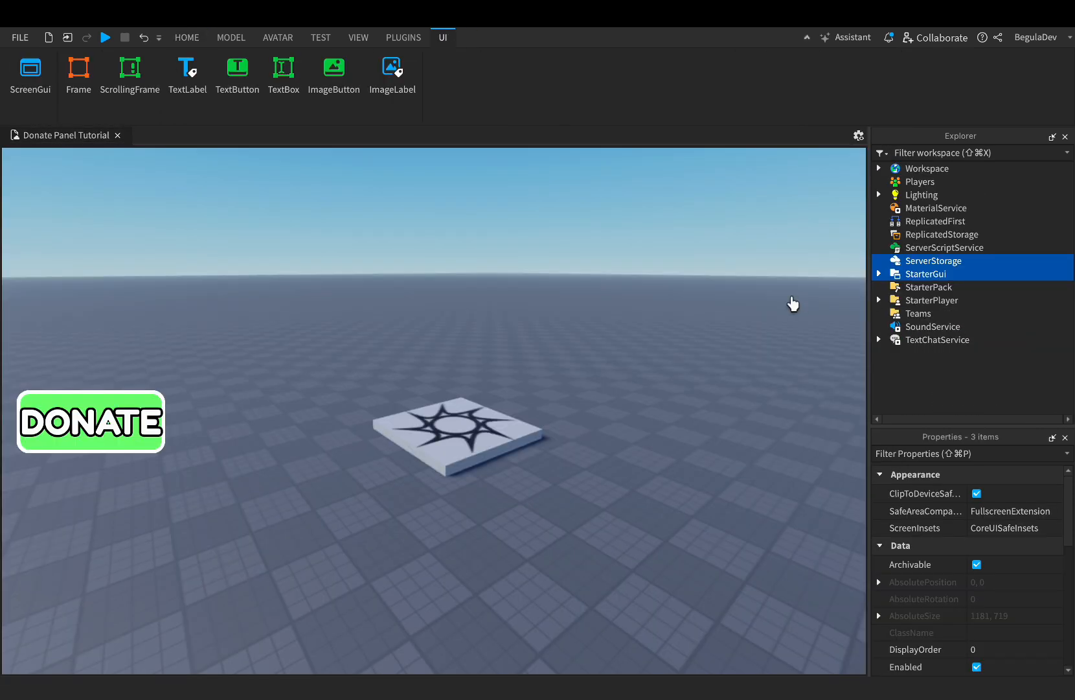
# Playtest the game, open the donate frame and make a test purchase with the 5 Robux button
pyautogui.click(106, 39)
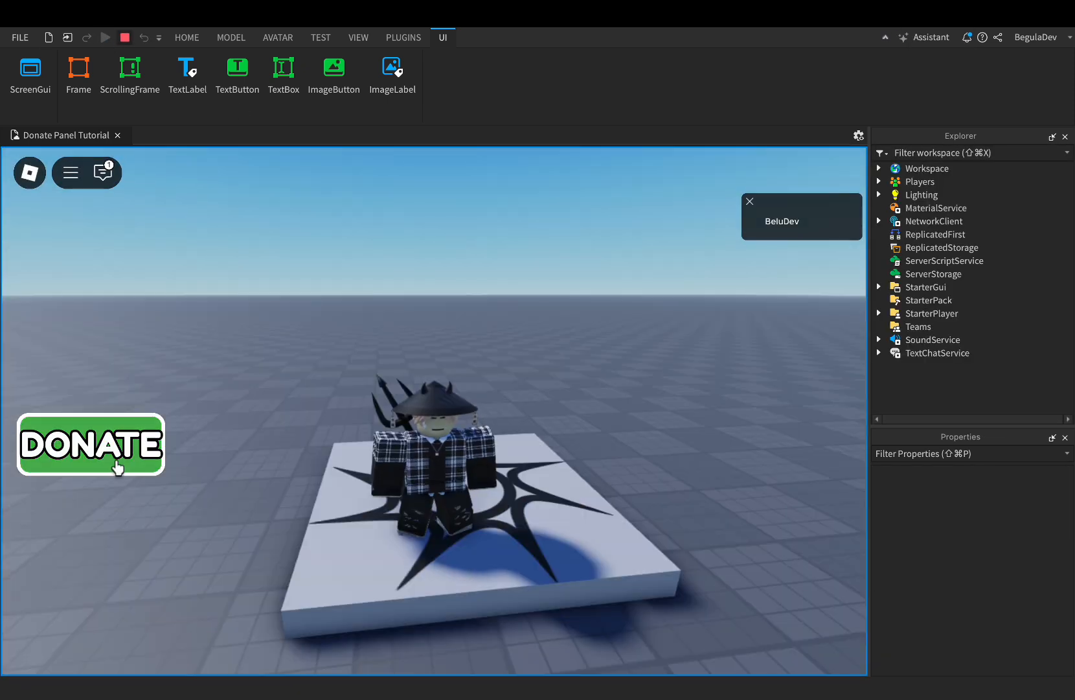
pyautogui.click(113, 458)
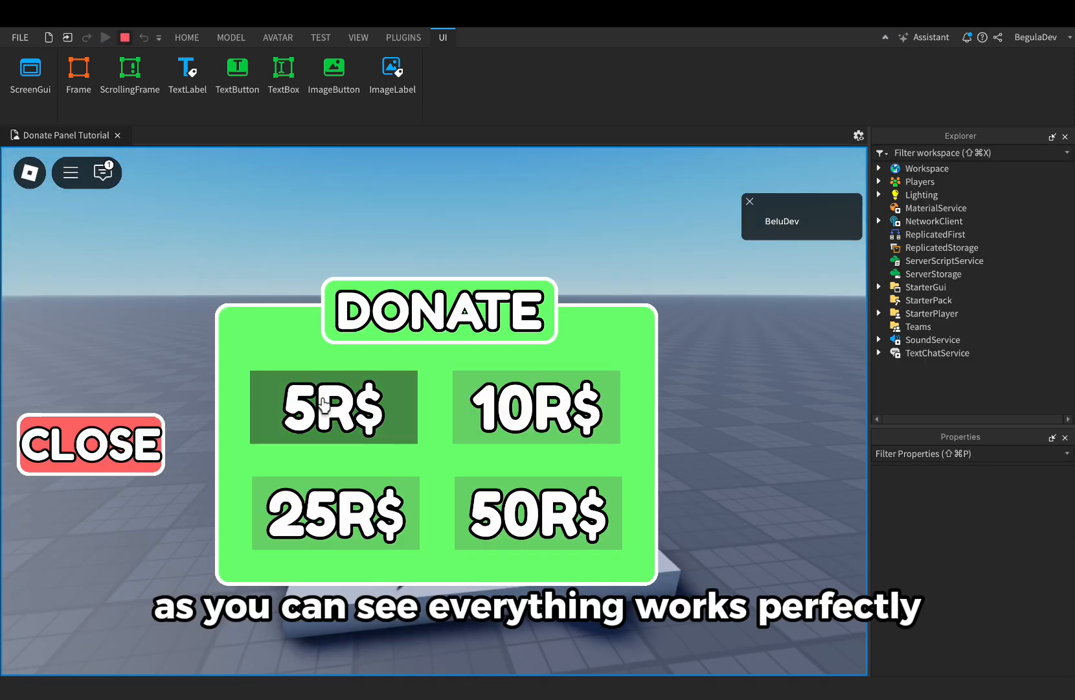
pyautogui.click(343, 405)
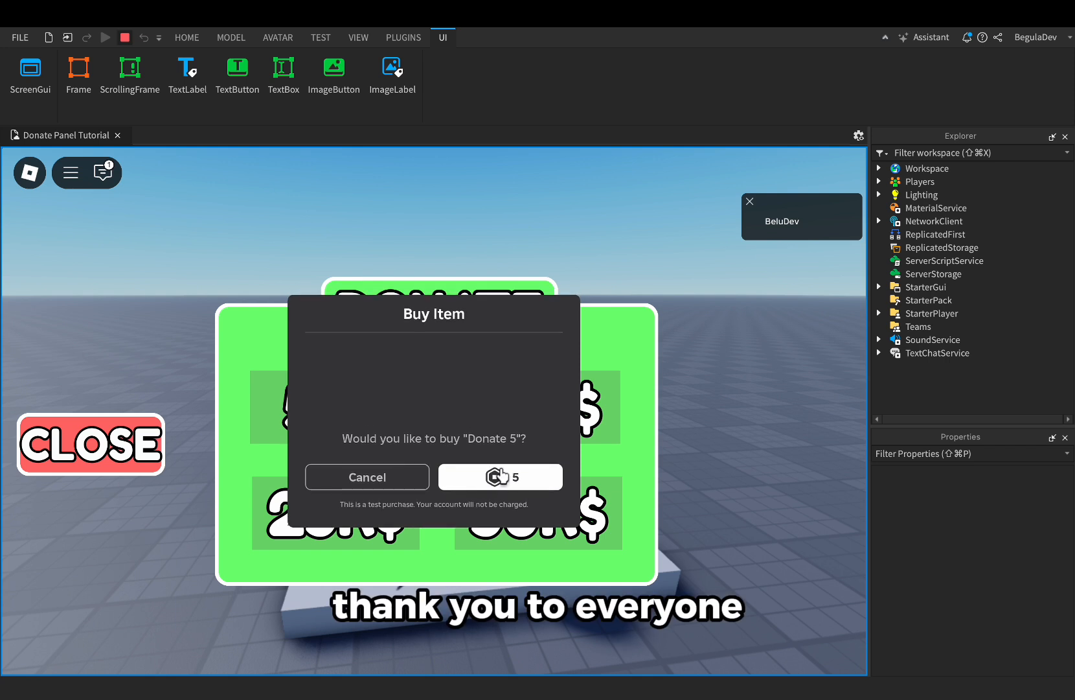
pyautogui.click(500, 471)
pyautogui.click(461, 447)
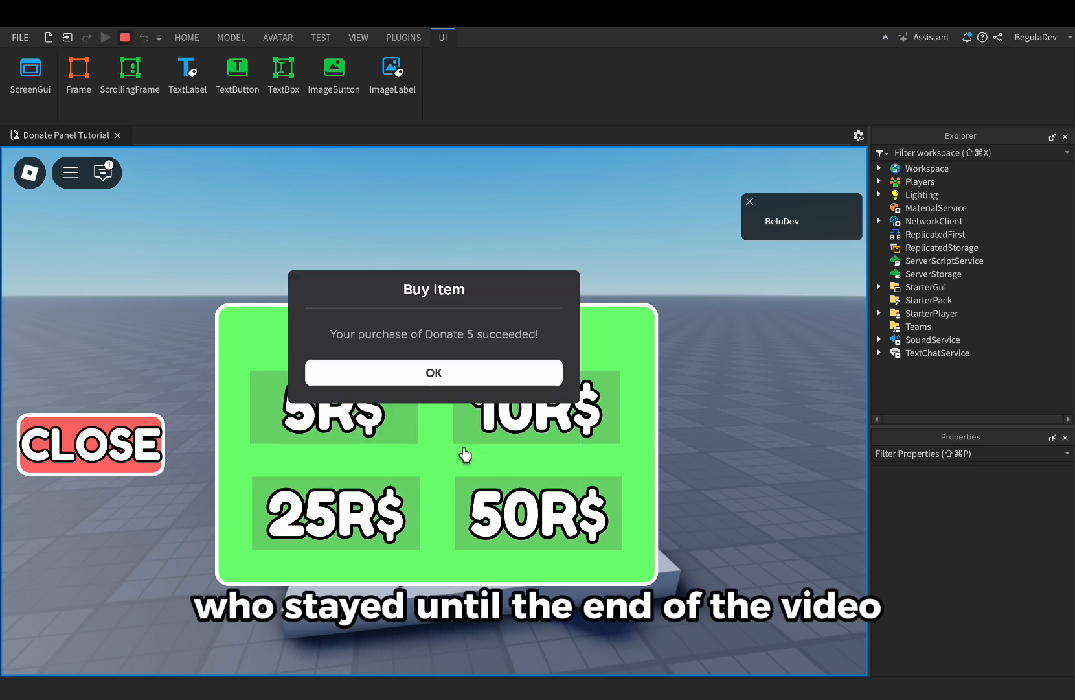
# Make a test purchase with the 50 Robux button, then test the toggle button and leave the donate frame closed
pyautogui.click(548, 510)
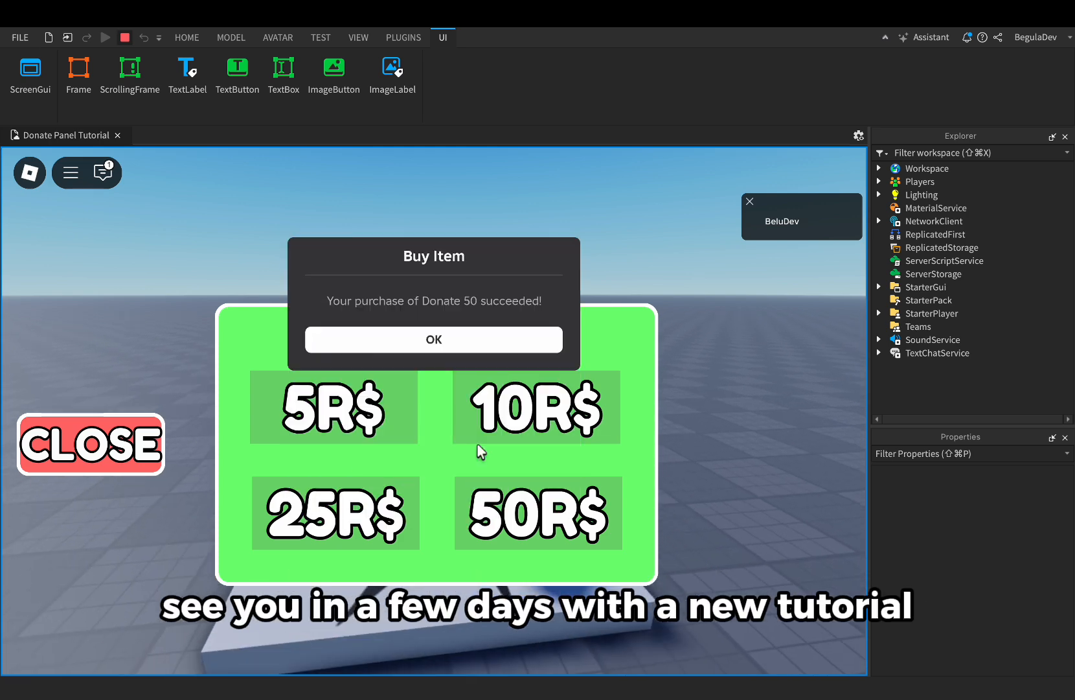
pyautogui.click(480, 449)
pyautogui.click(99, 449)
pyautogui.click(99, 449)
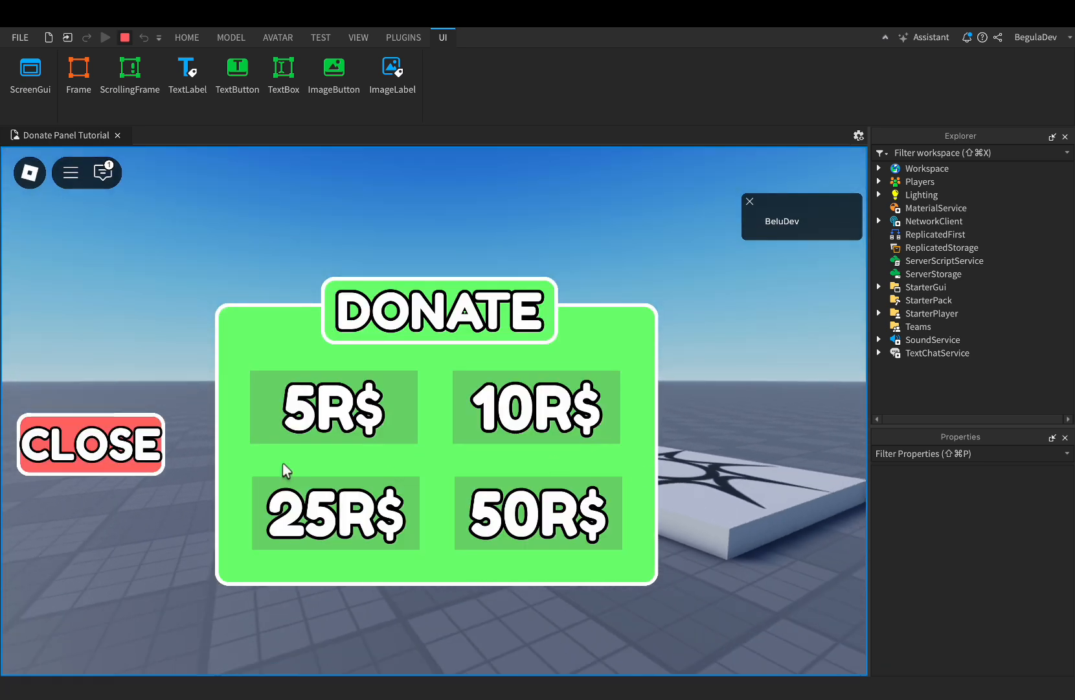
pyautogui.click(97, 447)
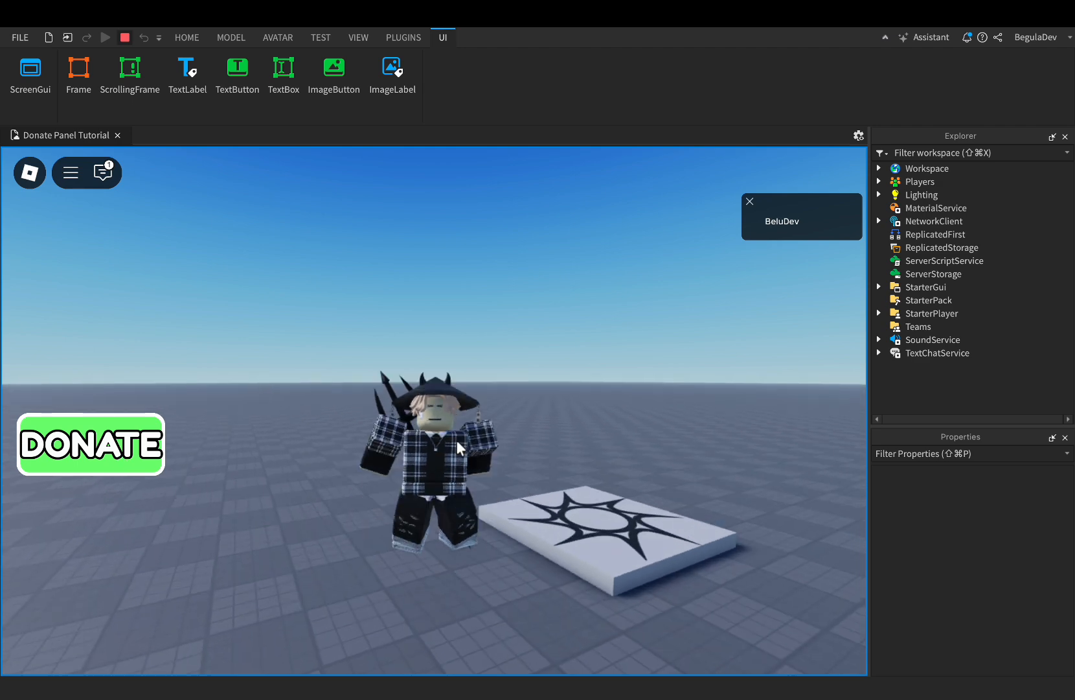
pyautogui.press('space')
pyautogui.press('space')
pyautogui.press('space')
pyautogui.press('space')
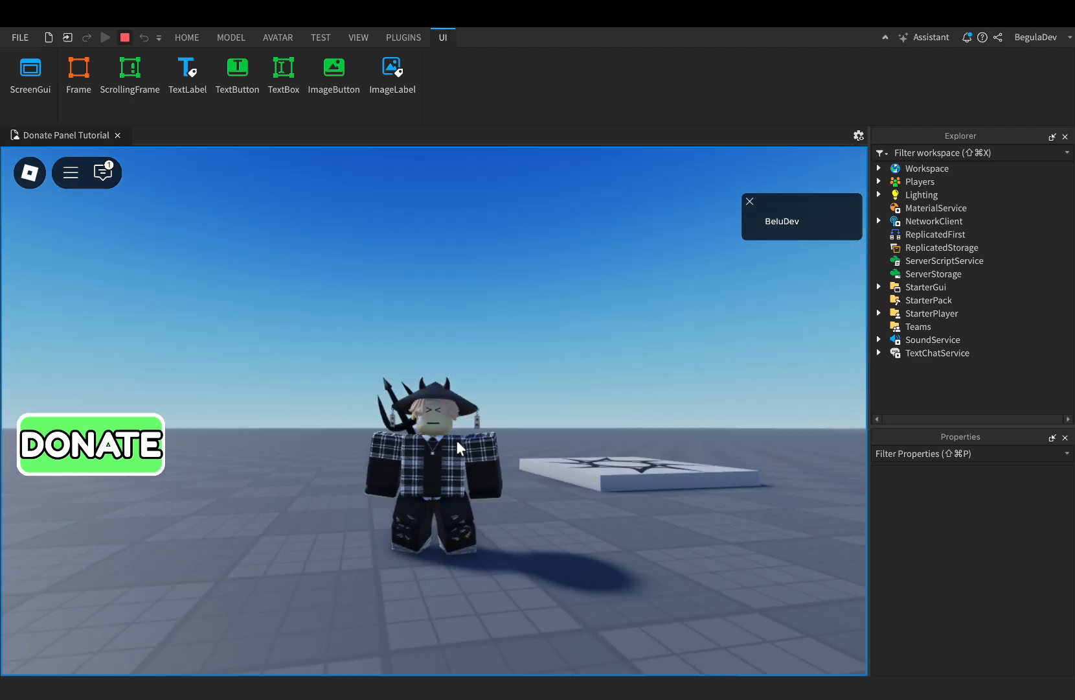
pyautogui.press('space')
pyautogui.press('space')
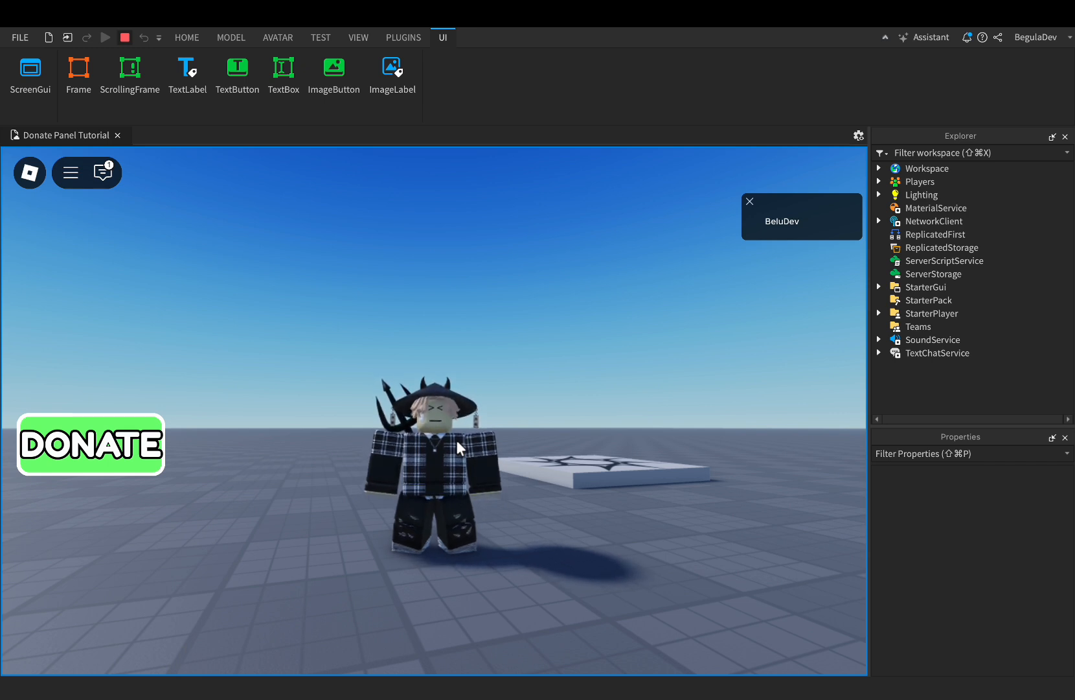
pyautogui.press('space')
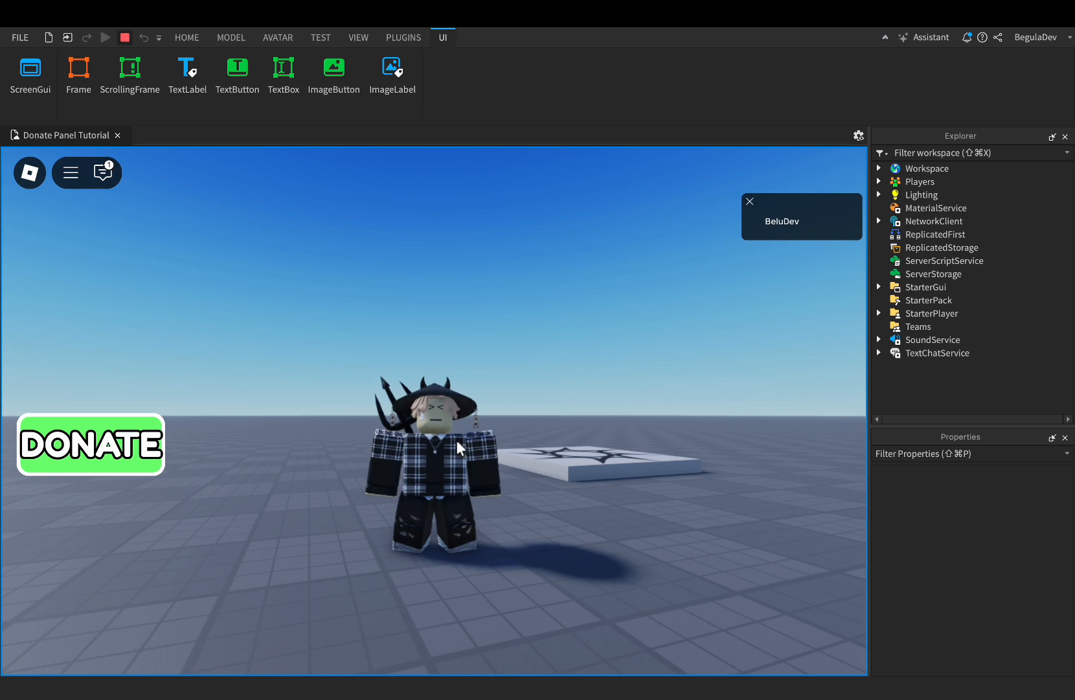
pyautogui.press('space')
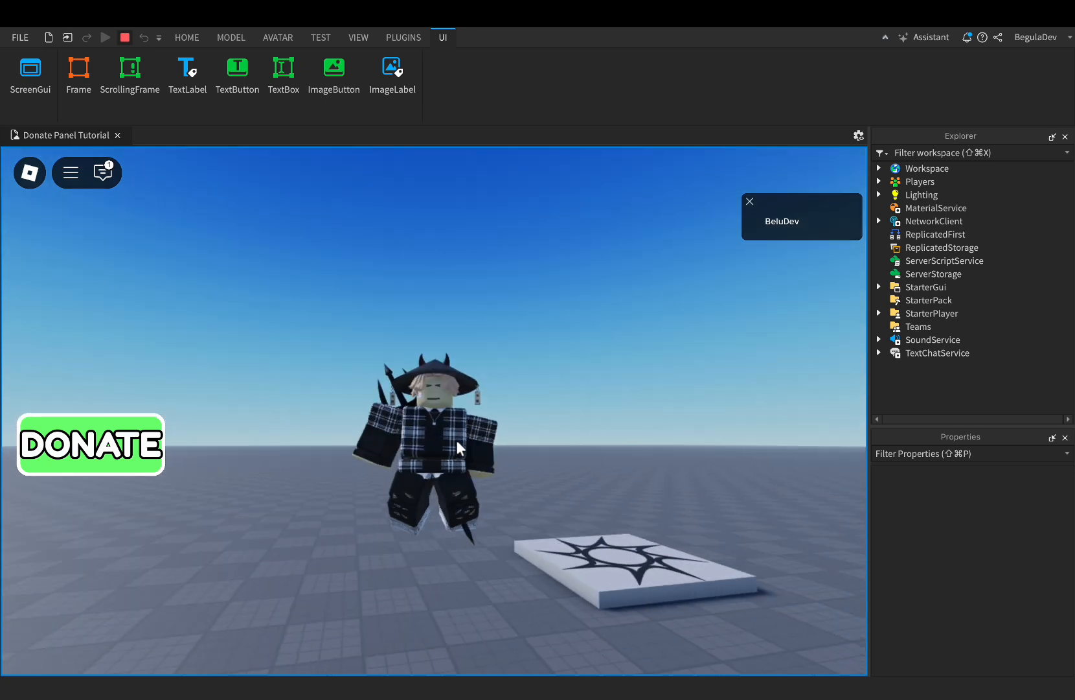